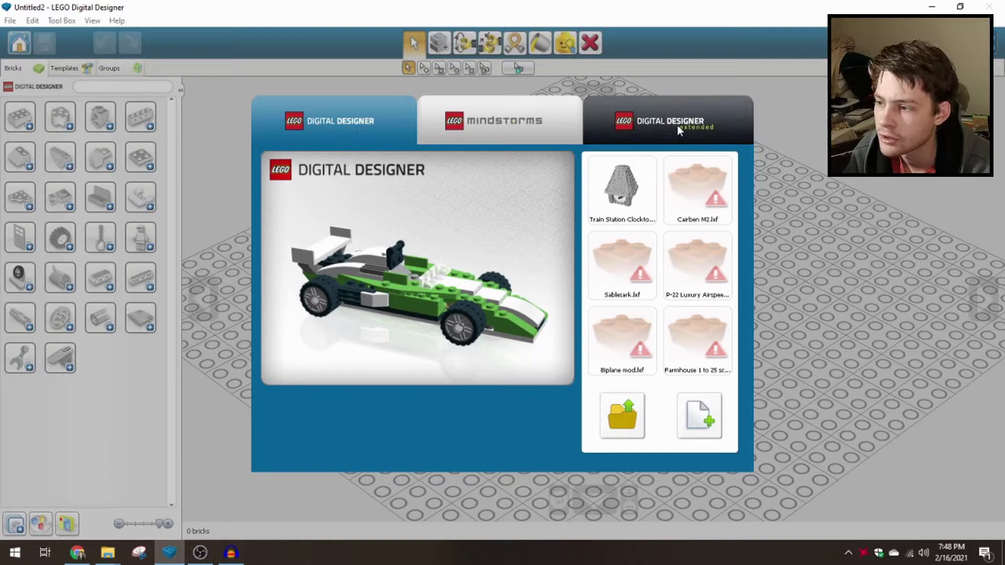
Start a new empty model and expand the minifigure parts category in the brick palette
left_click(700, 411)
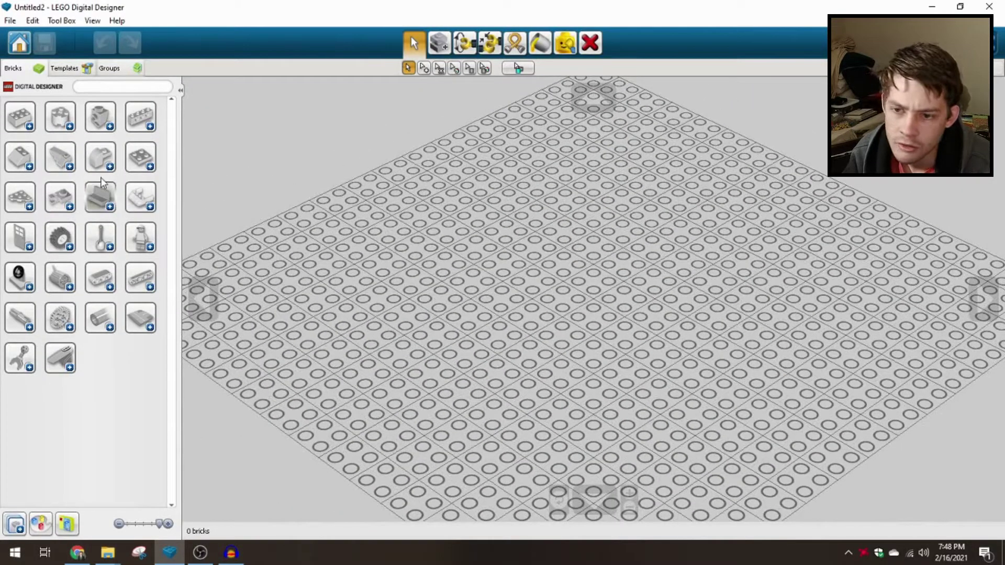
left_click(140, 246)
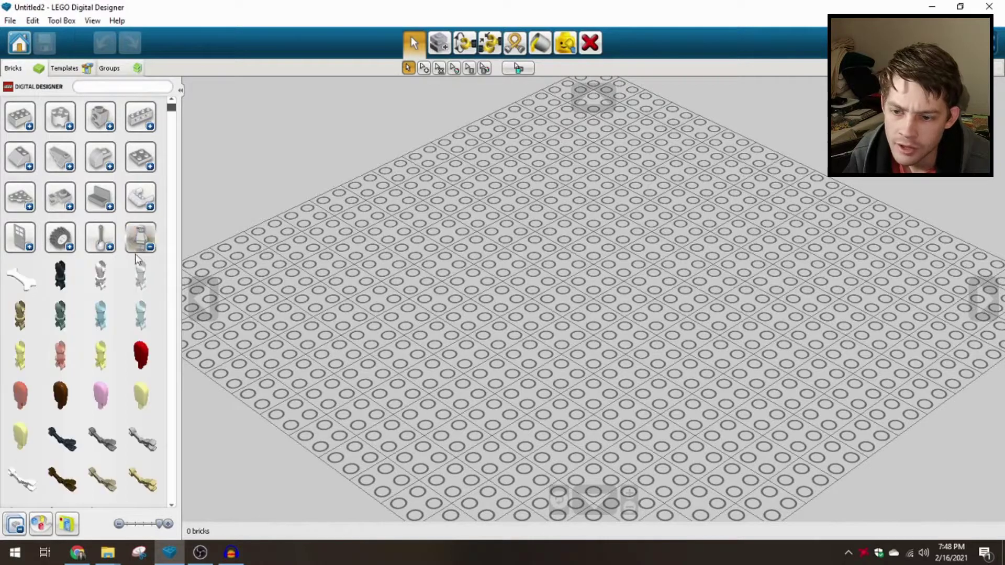
scroll(130, 270, "down", 3)
scroll(123, 274, "up", 2)
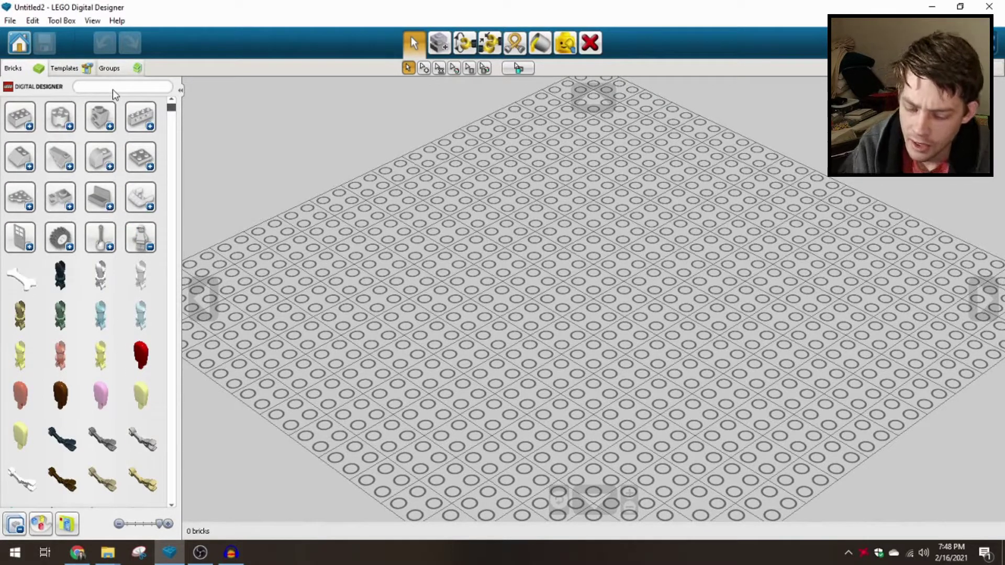
Filter the brick palette by "upper part" and widen the palette to show more torsos per row
type("upper")
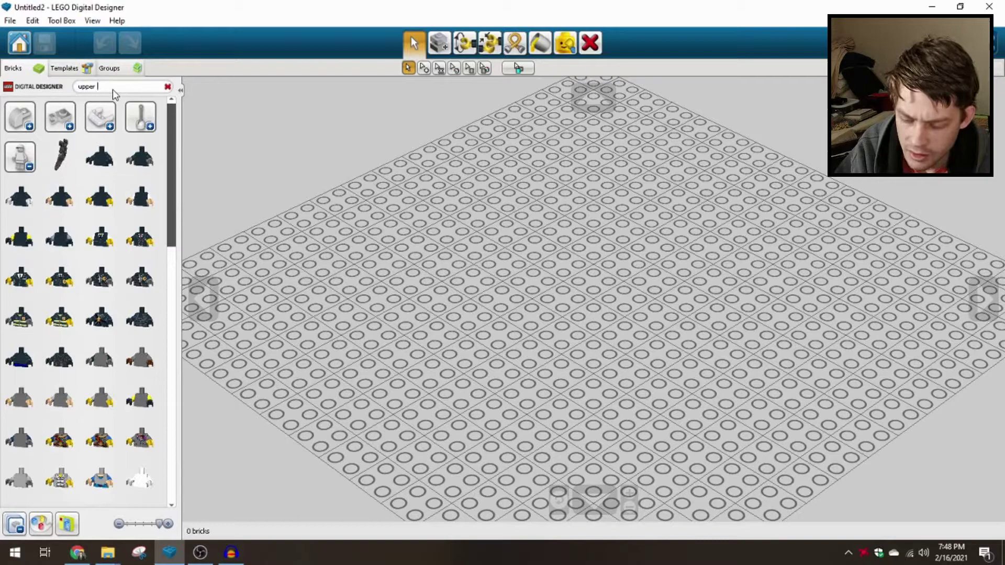
mouse_move(174, 183)
left_mouse_down()
mouse_move(172, 258)
mouse_move(172, 181)
left_mouse_up()
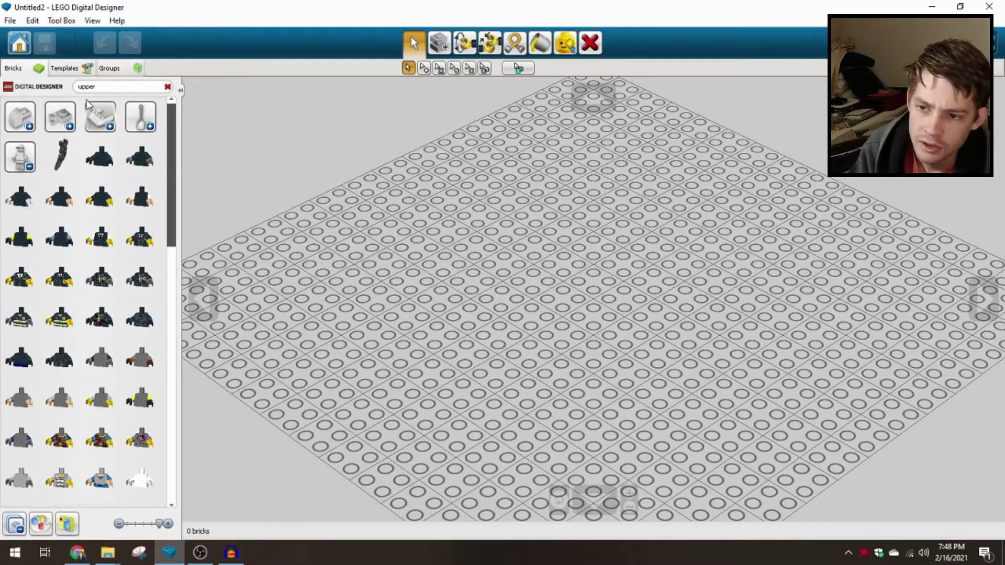
type("part")
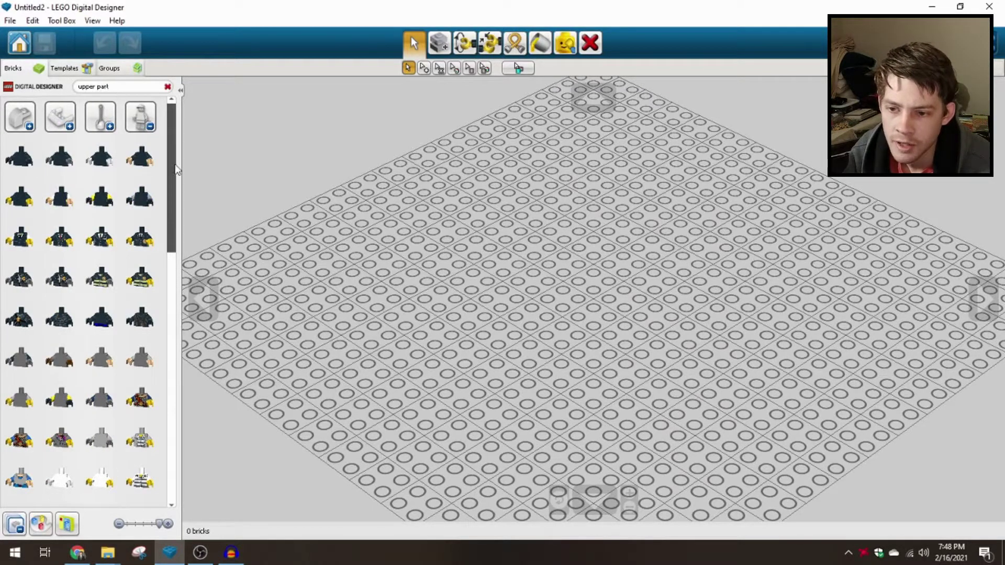
mouse_move(173, 170)
left_mouse_down()
mouse_move(168, 438)
mouse_move(185, 320)
mouse_move(173, 169)
left_mouse_up()
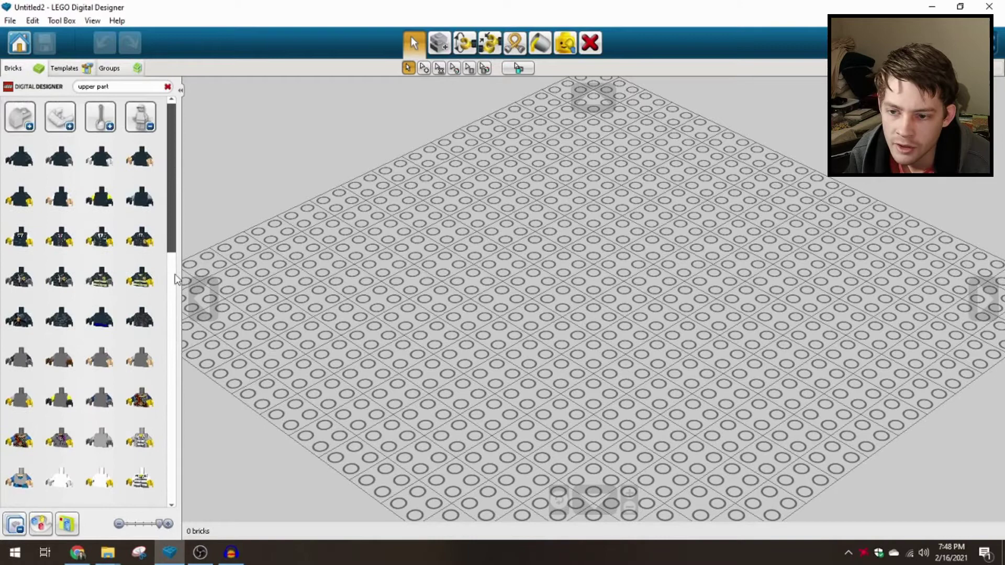
left_click_drag(180, 327, 401, 324)
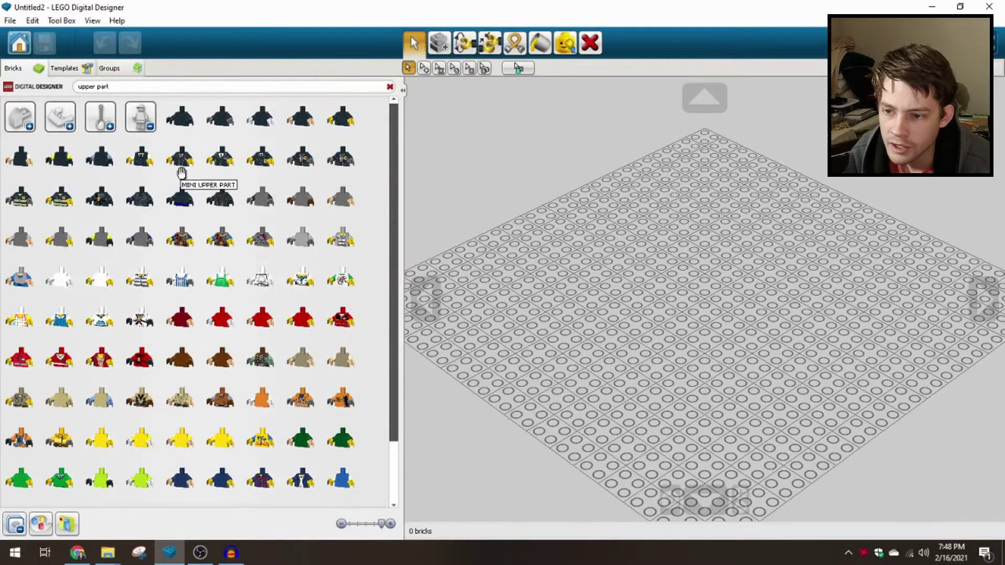
Place the red torso with the black and dark red jacket print and yellow hands on the baseplate
scroll(270, 229, "down", 1)
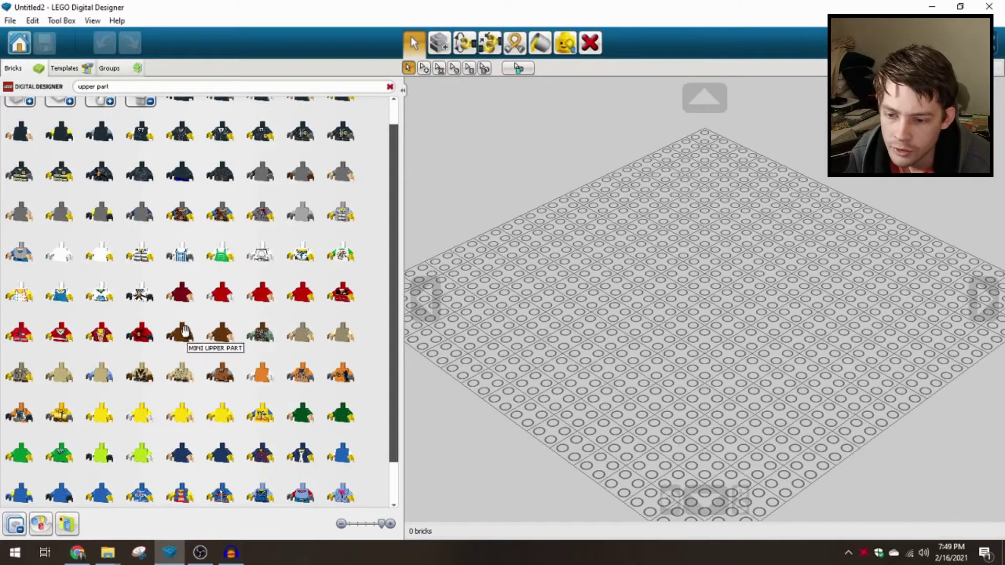
scroll(219, 336, "down", 1)
scroll(217, 345, "up", 2)
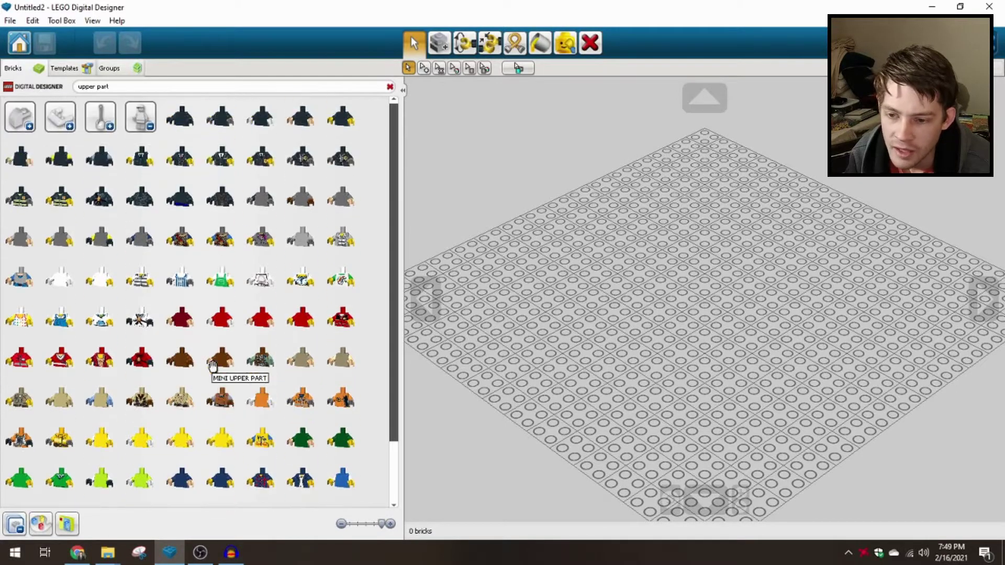
scroll(602, 314, "up", 6)
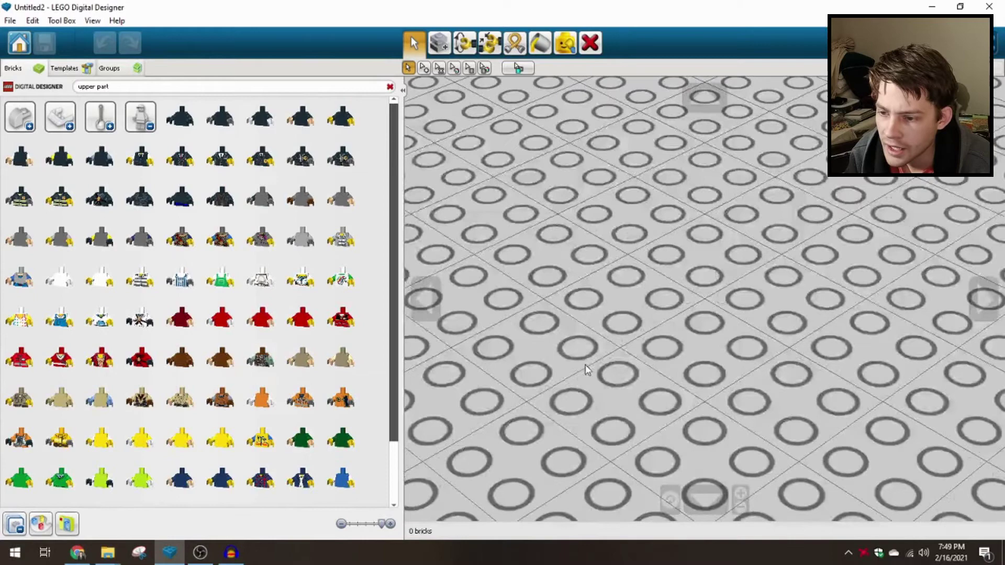
left_click(341, 318)
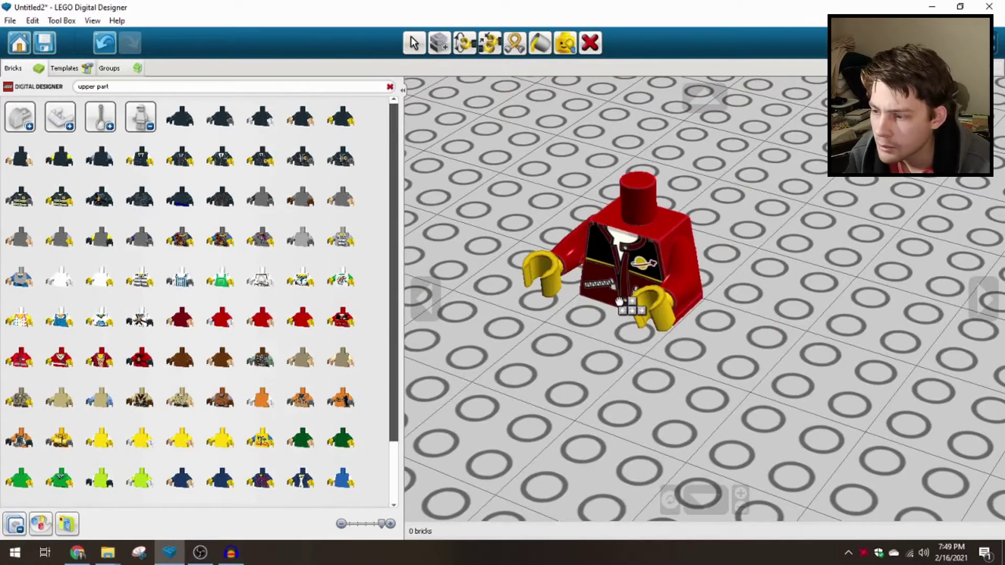
left_click(635, 348)
right_click_drag(642, 347, 666, 340)
left_click(652, 274)
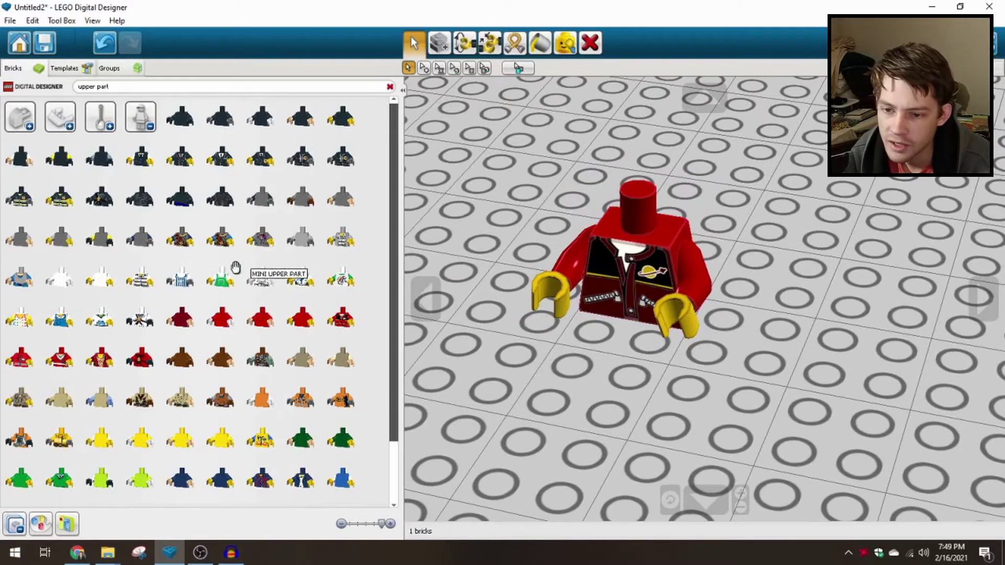
Place the grey torso with blue arms and a blue belt beside the red torso
scroll(230, 267, "down", 1)
left_click(19, 224)
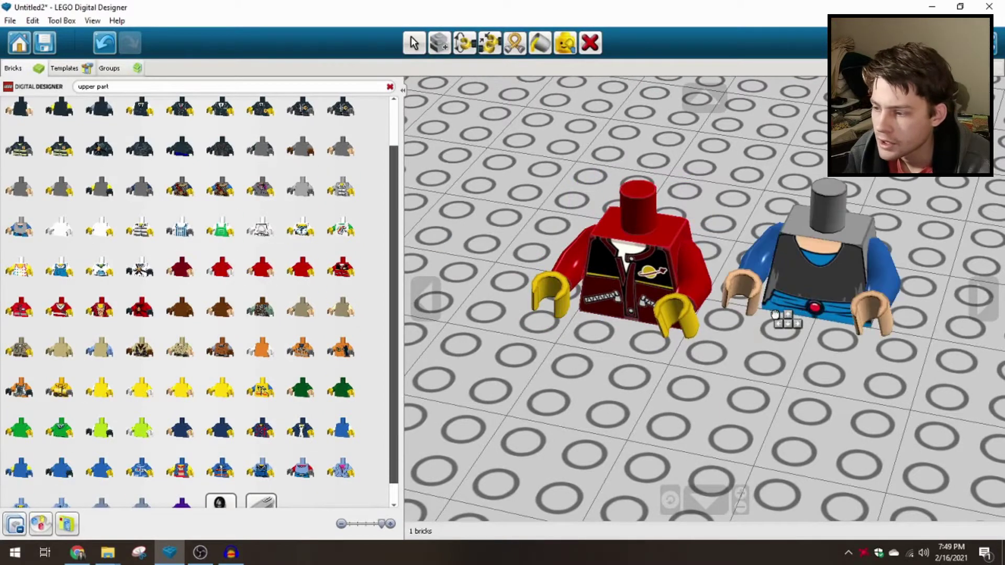
left_click(839, 352)
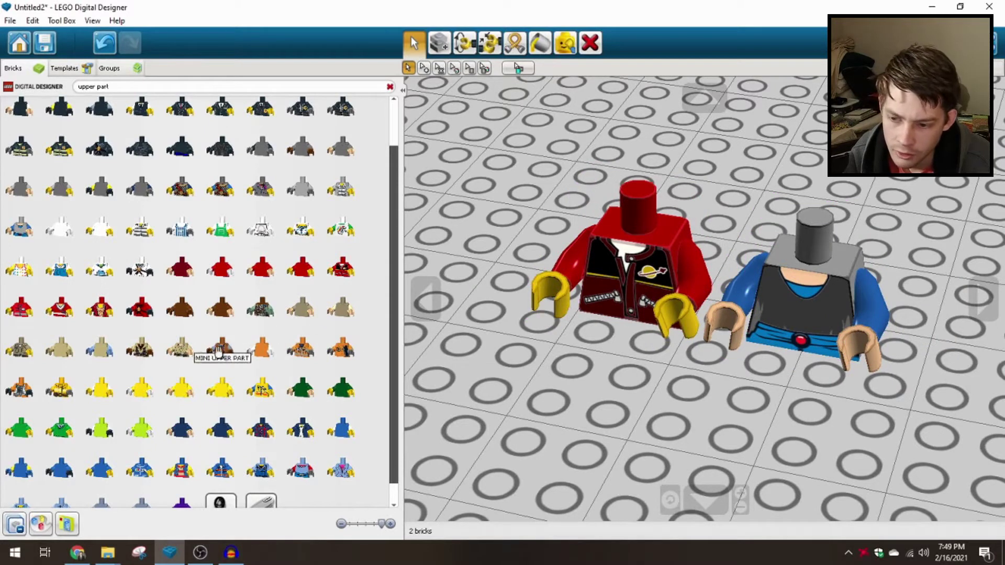
Place the tan torso with the adventurer jacket print and brown hands in front of the red torso
left_click(139, 348)
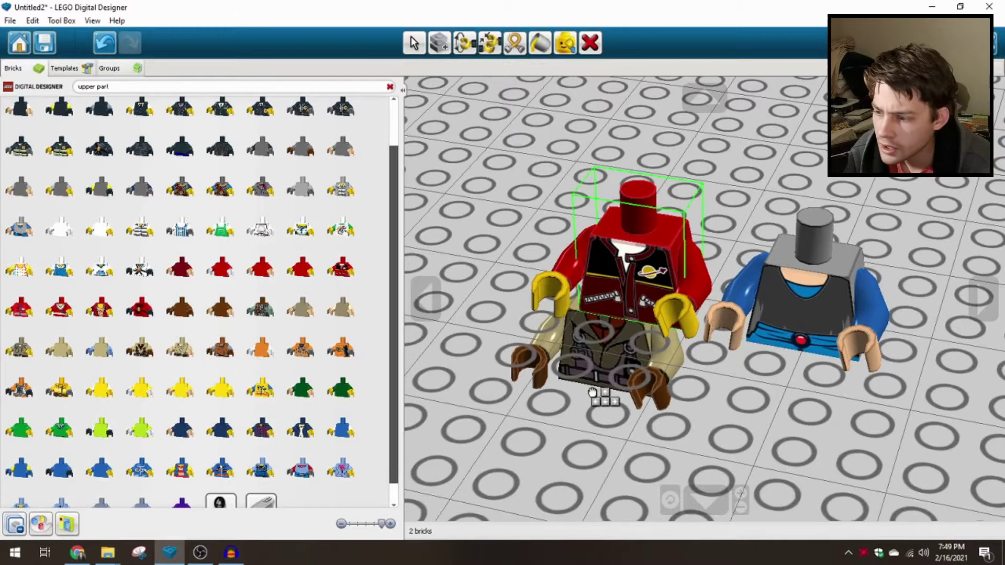
left_click(562, 421)
scroll(628, 408, "up", 2)
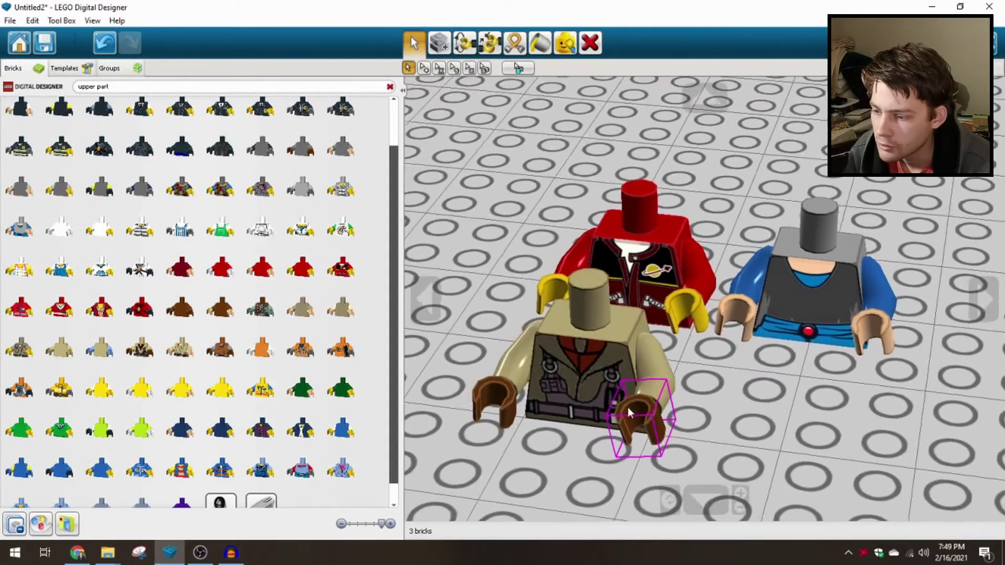
right_click_drag(584, 390, 721, 404)
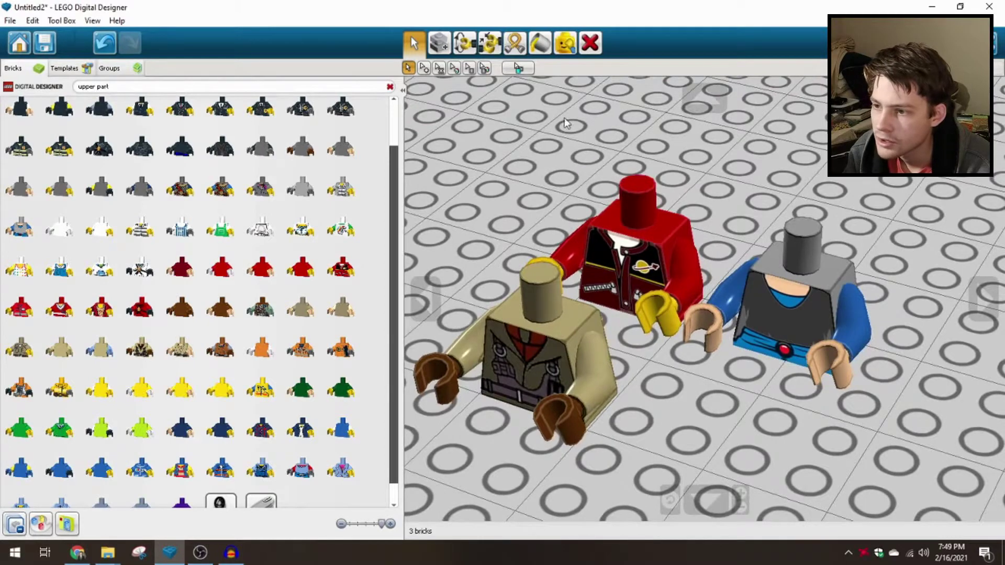
Narrow the brick palette and use the Paint tool to swap the red torso for the black vest with blue tie and white arms
left_click_drag(404, 147, 165, 147)
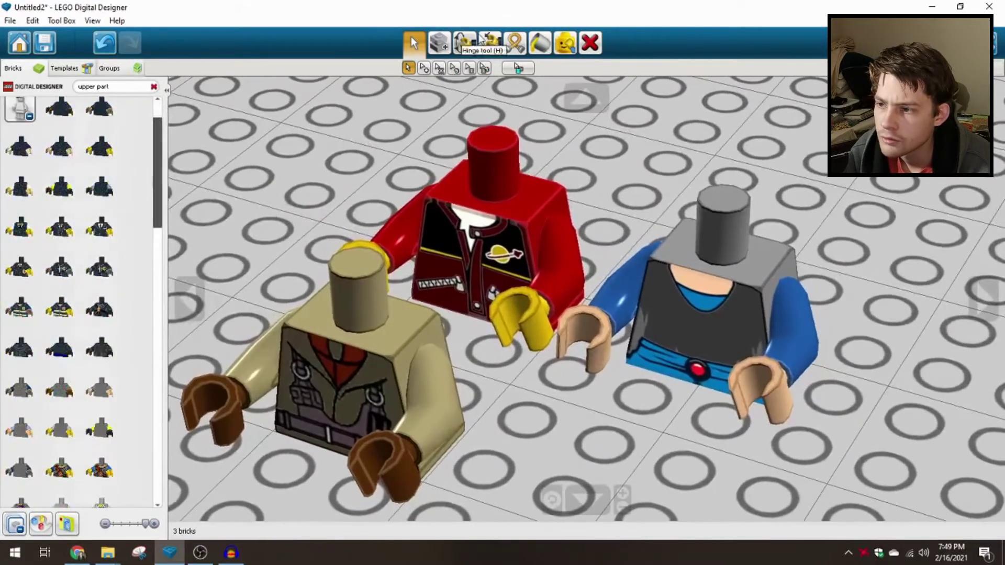
key("b")
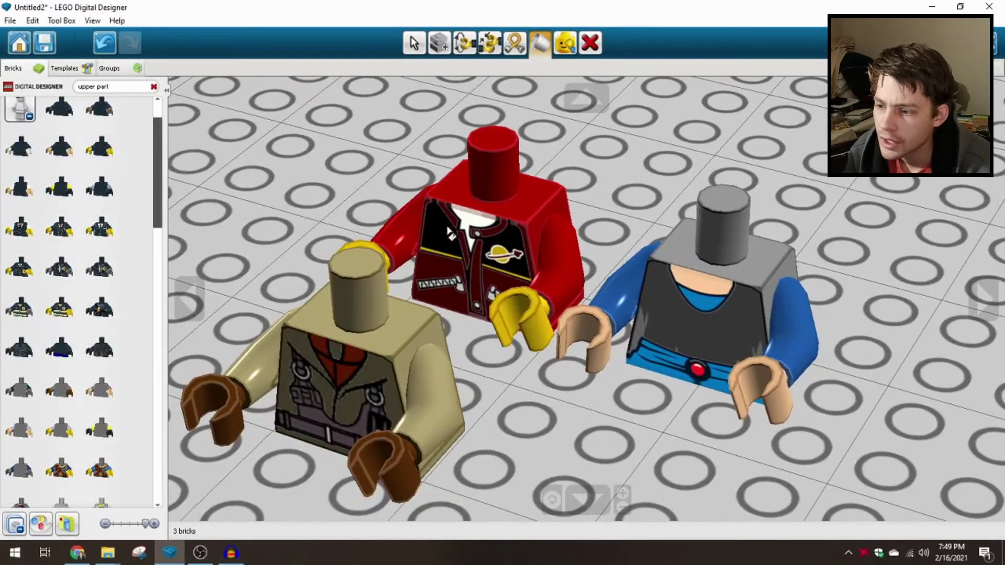
left_click(470, 252)
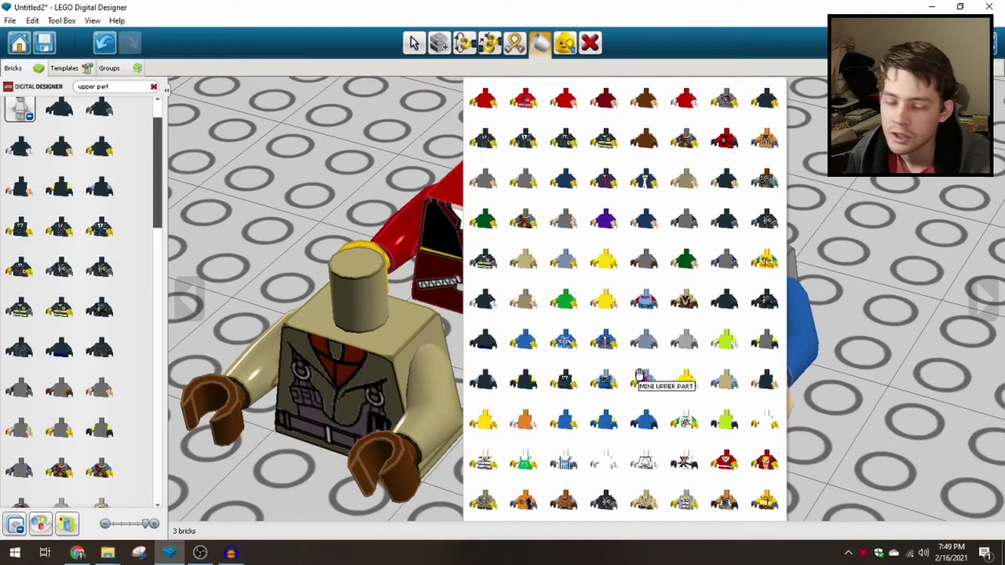
left_click(621, 322)
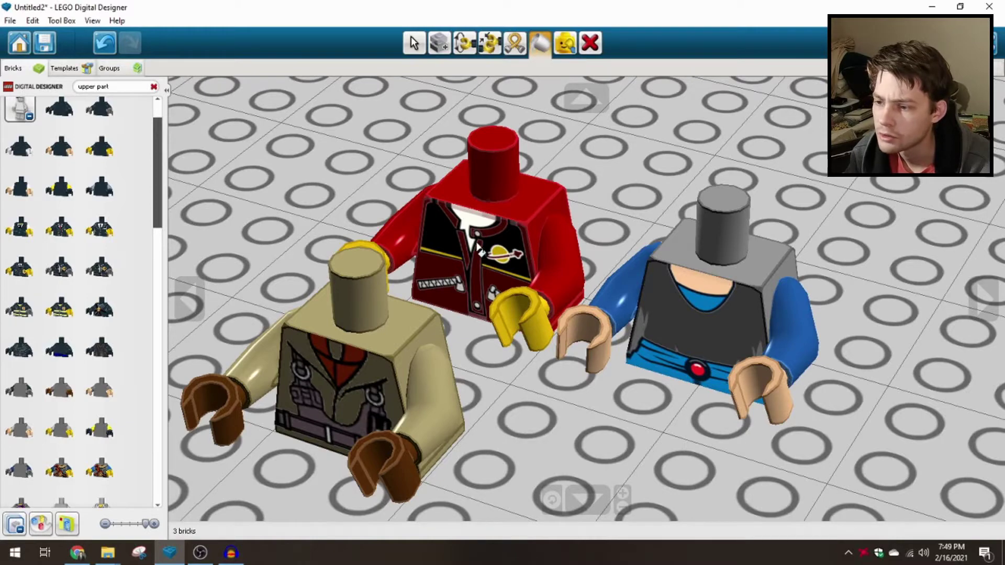
left_click(476, 257)
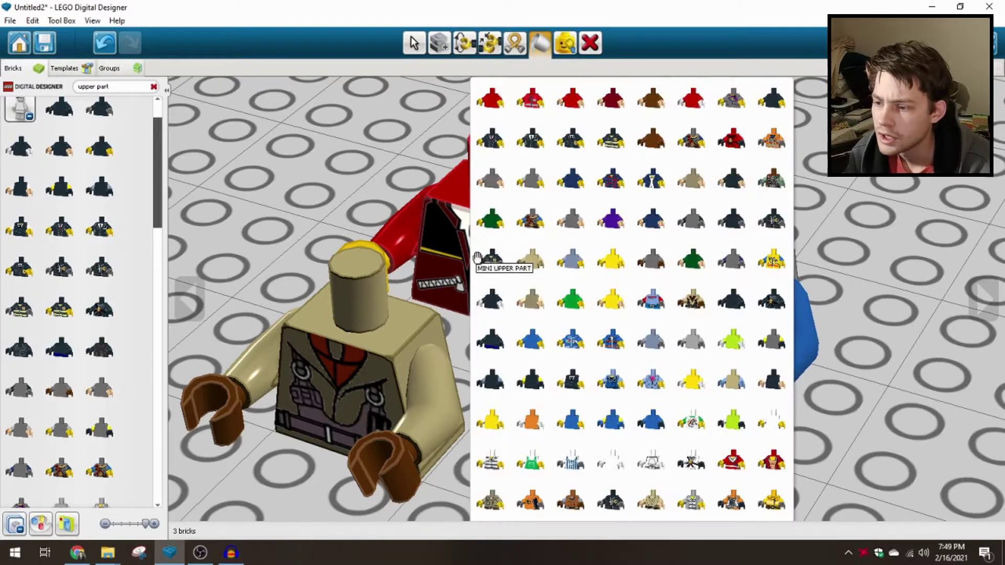
left_click(575, 385)
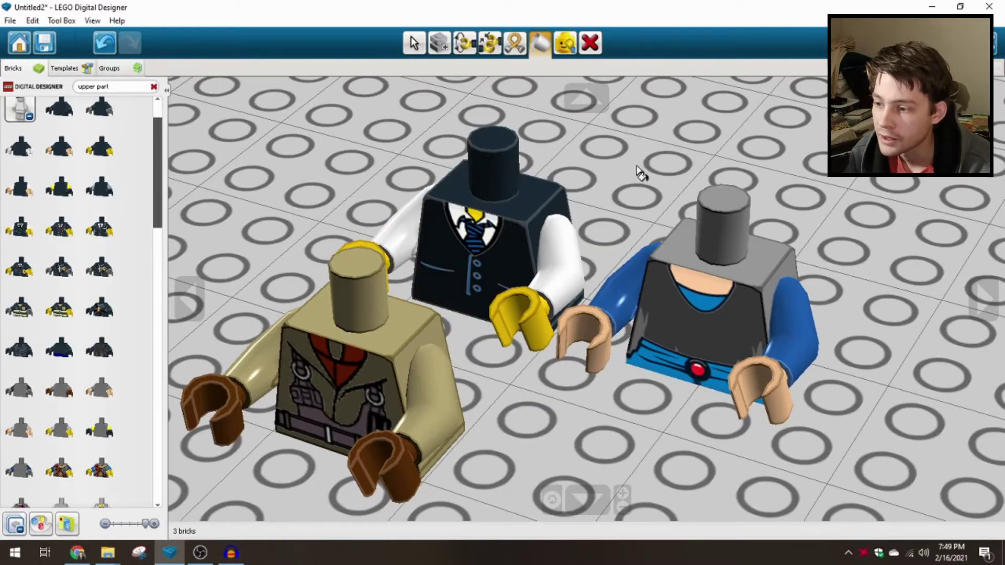
Swap the grey torso with blue arms for the white torso with the grey and blue hoodie print
right_click_drag(640, 173, 621, 193)
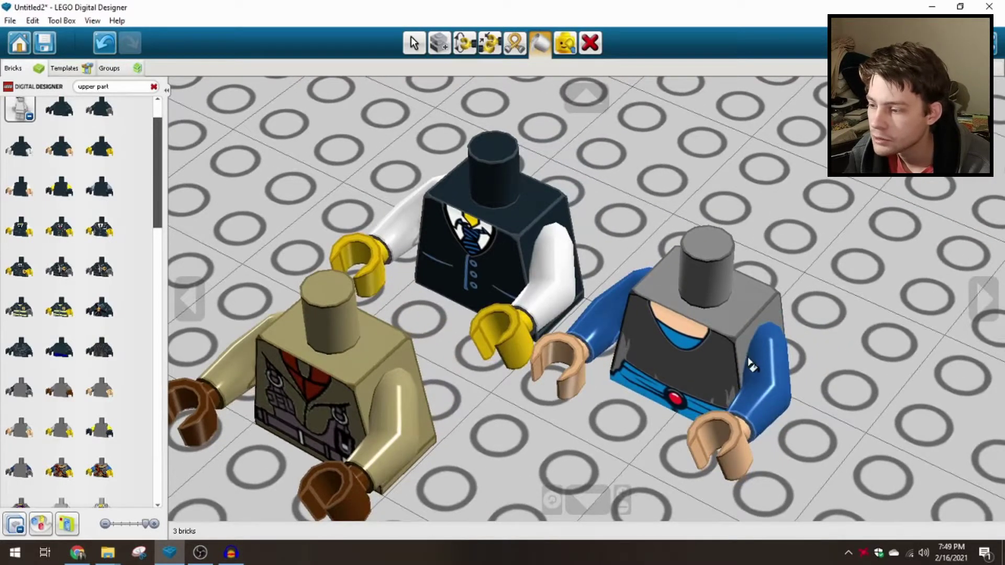
right_click_drag(803, 392, 801, 366)
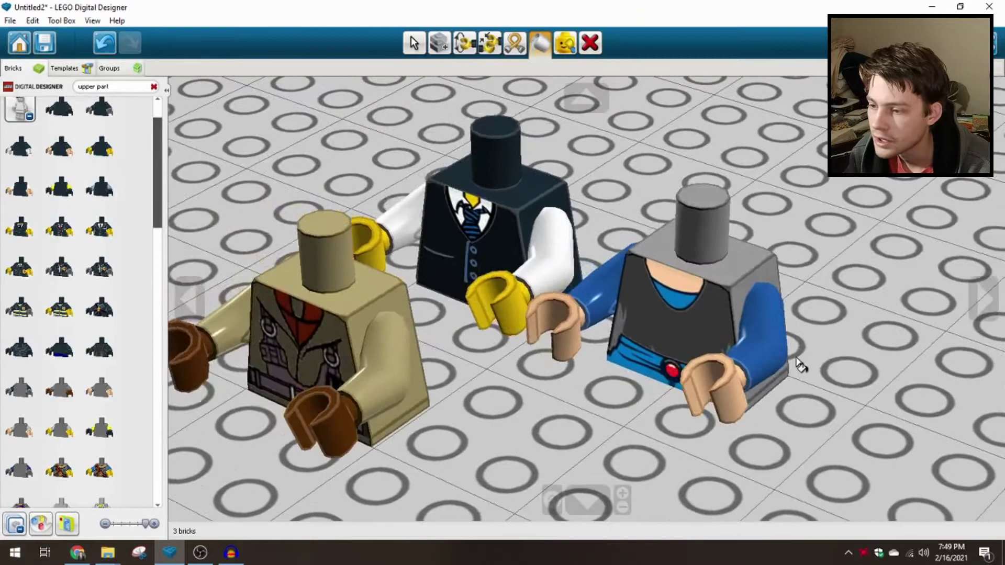
left_click(722, 334)
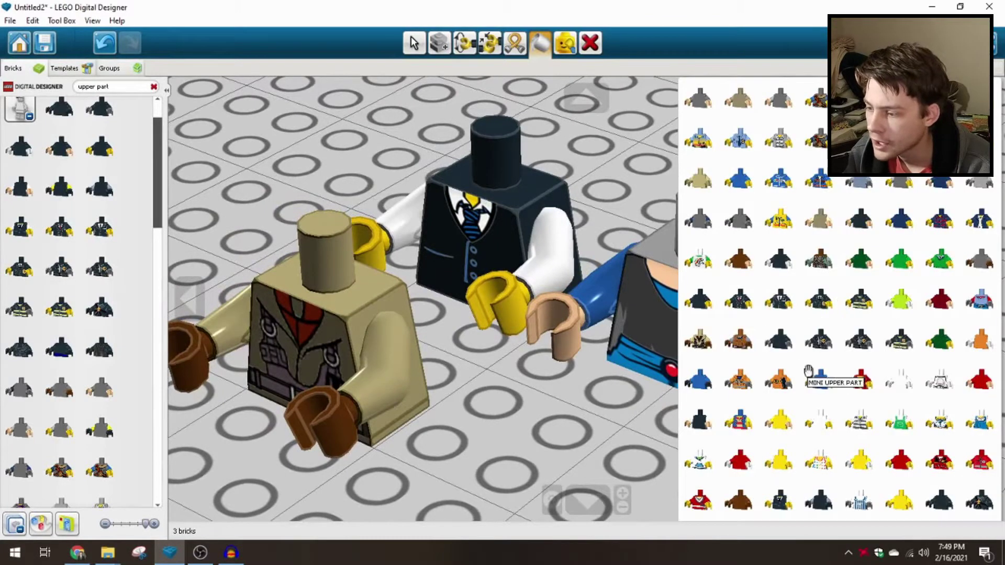
left_click(698, 463)
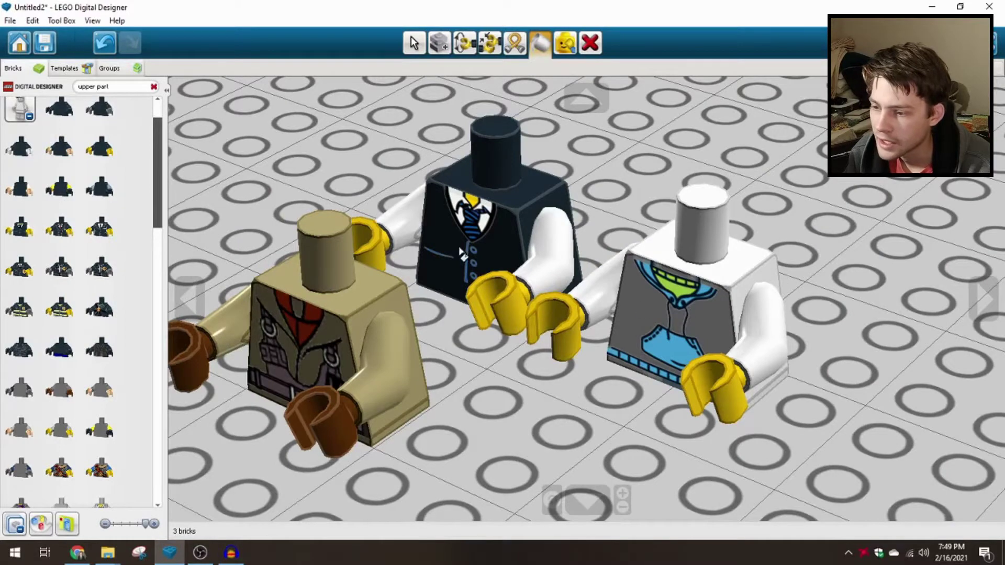
Swap the black vest torso for the red torso with the black and dark red jacket print
right_click_drag(461, 254, 470, 251)
left_click(498, 246)
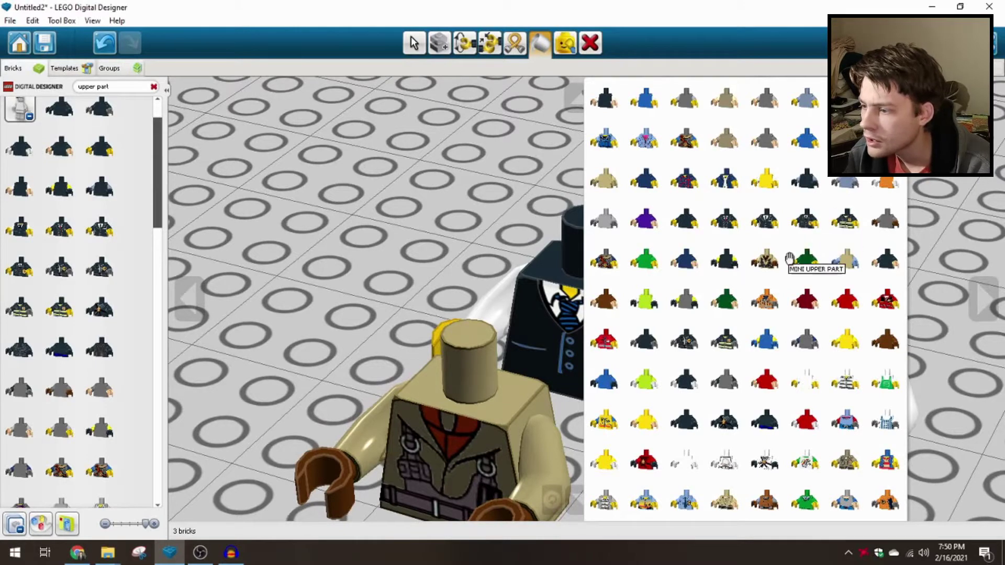
left_click(883, 300)
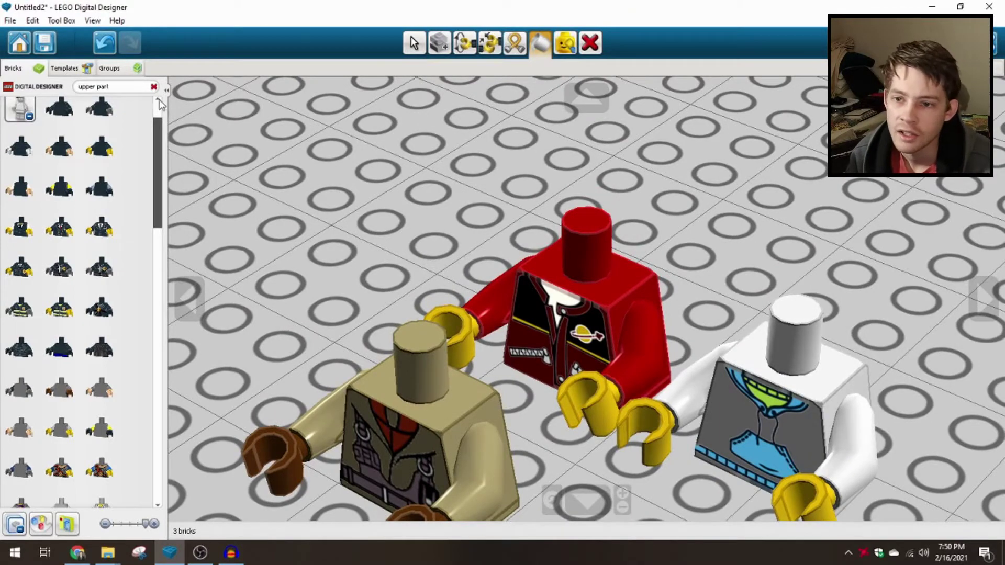
Widen the brick palette to ten torsos per row and look through the available minifigure torso designs
scroll(515, 229, "down", 5)
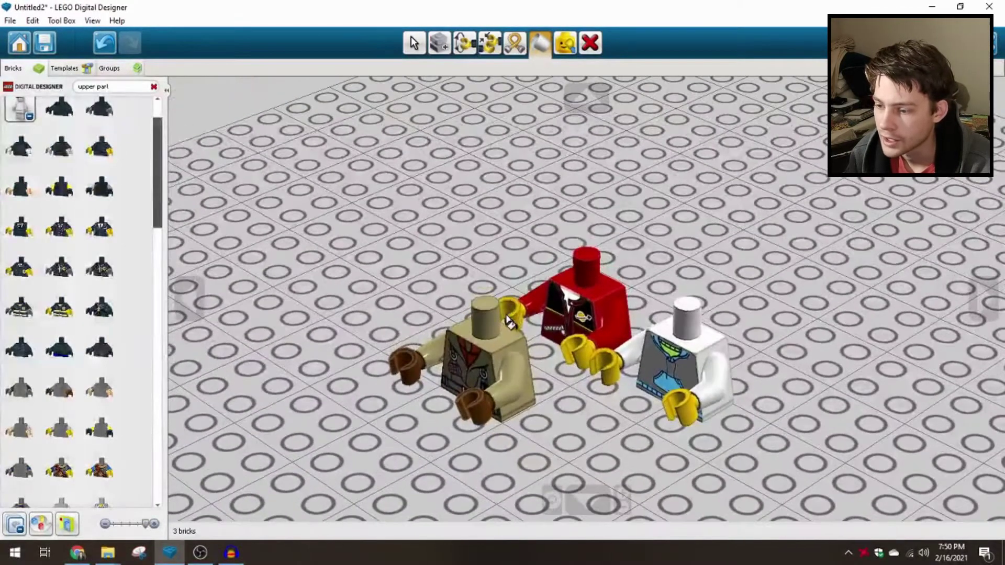
left_click_drag(168, 264, 182, 264)
left_click_drag(183, 222, 390, 221)
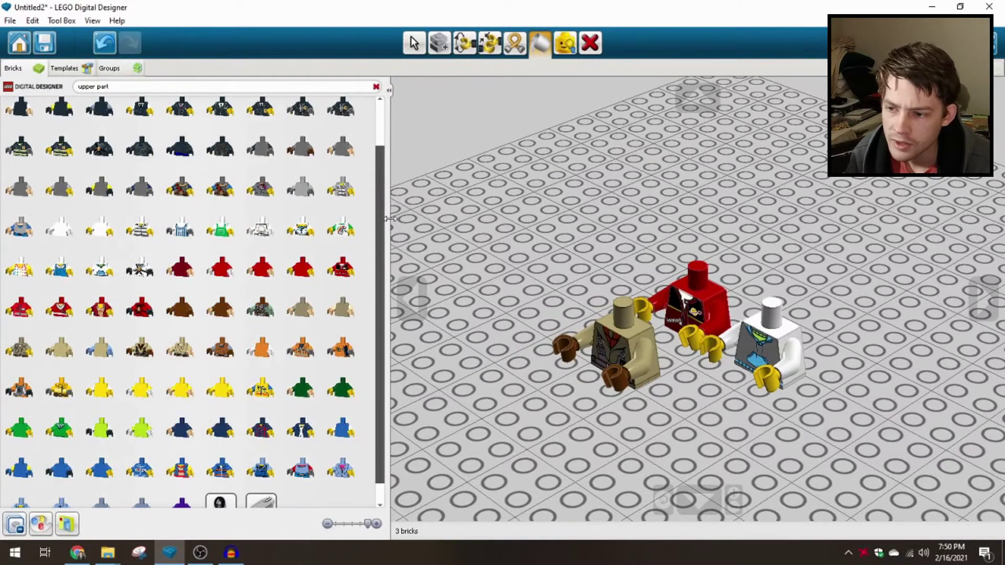
left_click_drag(390, 218, 419, 219)
scroll(386, 215, "up", 1)
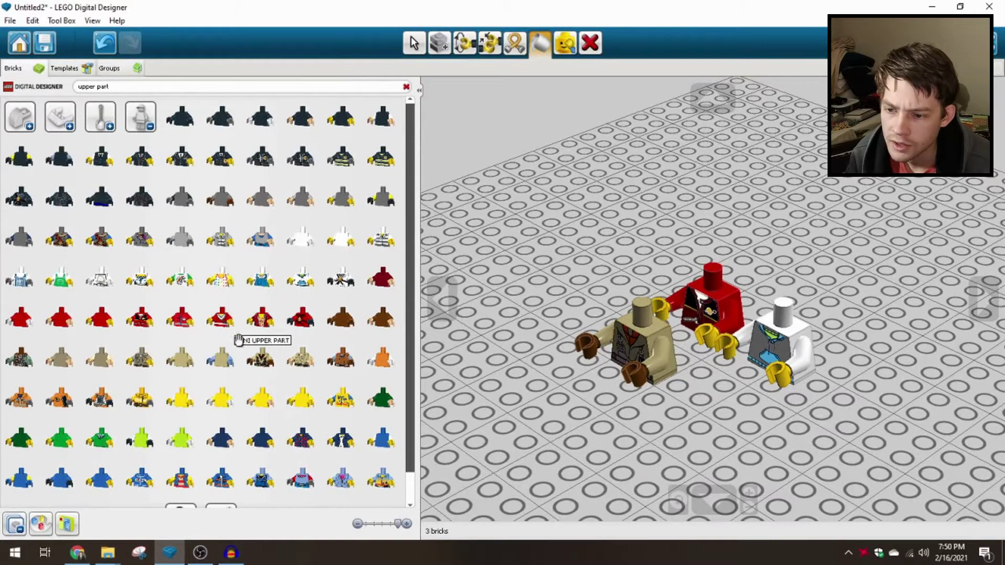
scroll(230, 456, "down", 1)
scroll(230, 418, "up", 1)
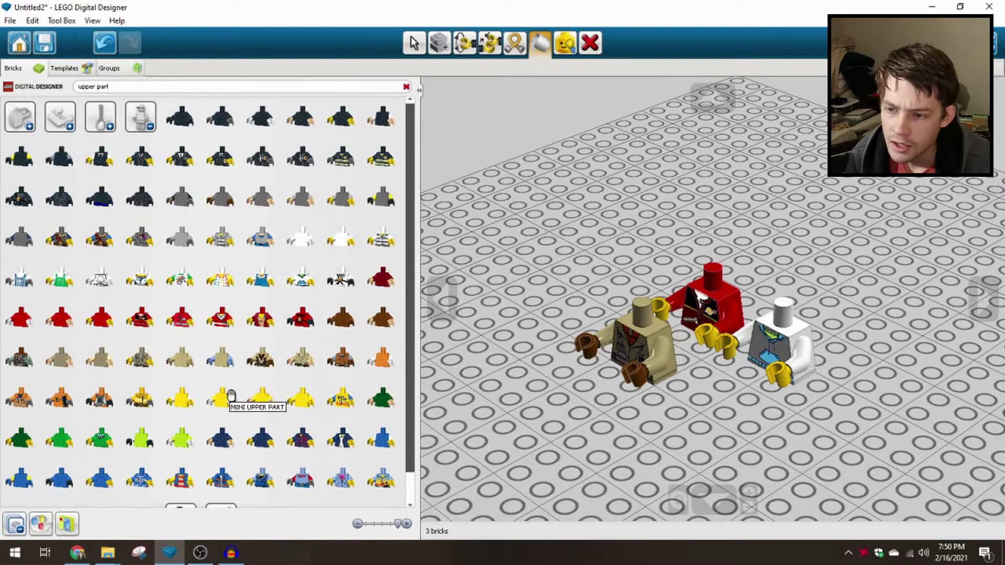
scroll(253, 155, "down", 1)
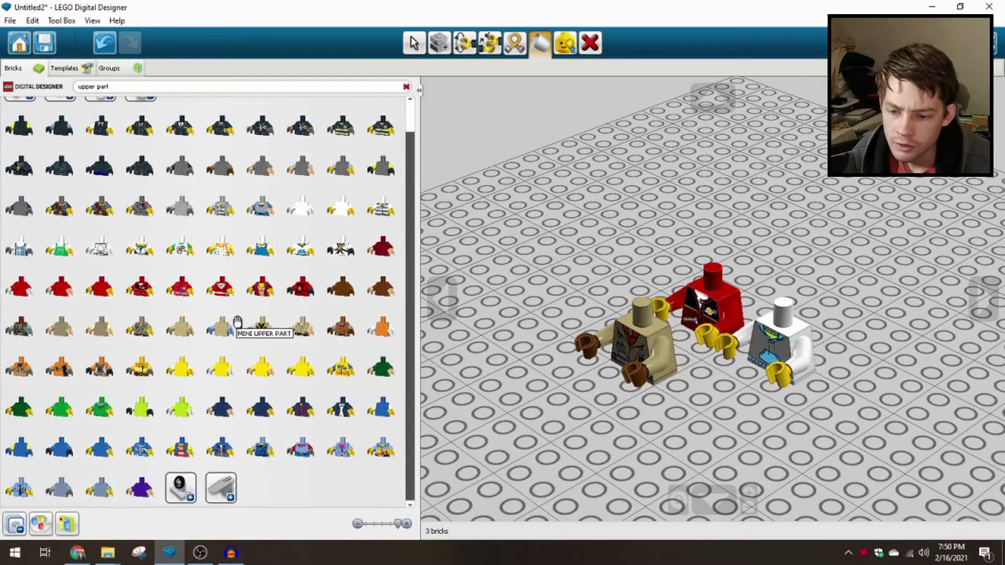
Narrow the brick palette to five torsos per row
scroll(234, 321, "up", 1)
scroll(298, 287, "down", 1)
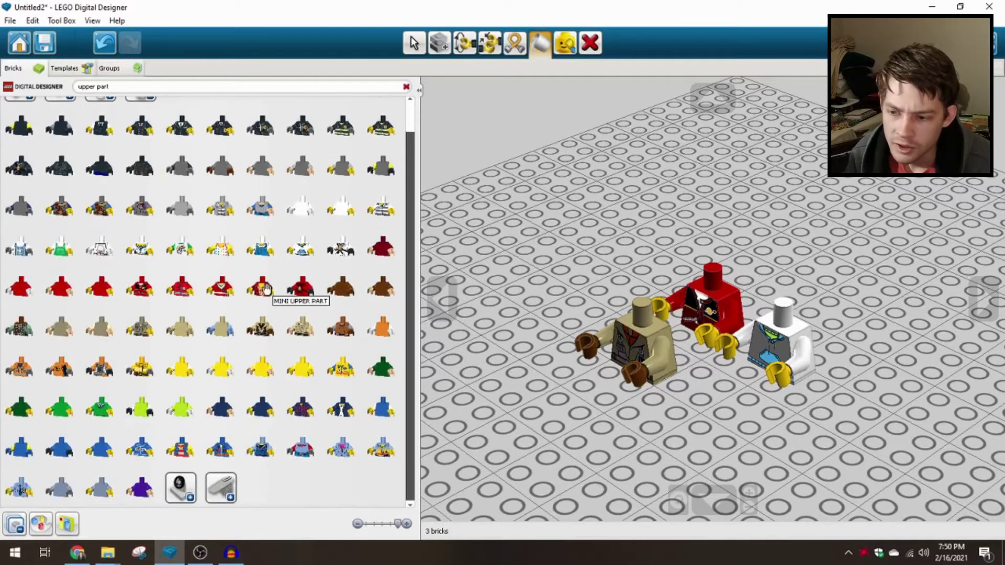
left_click_drag(418, 248, 236, 242)
scroll(356, 268, "up", 3)
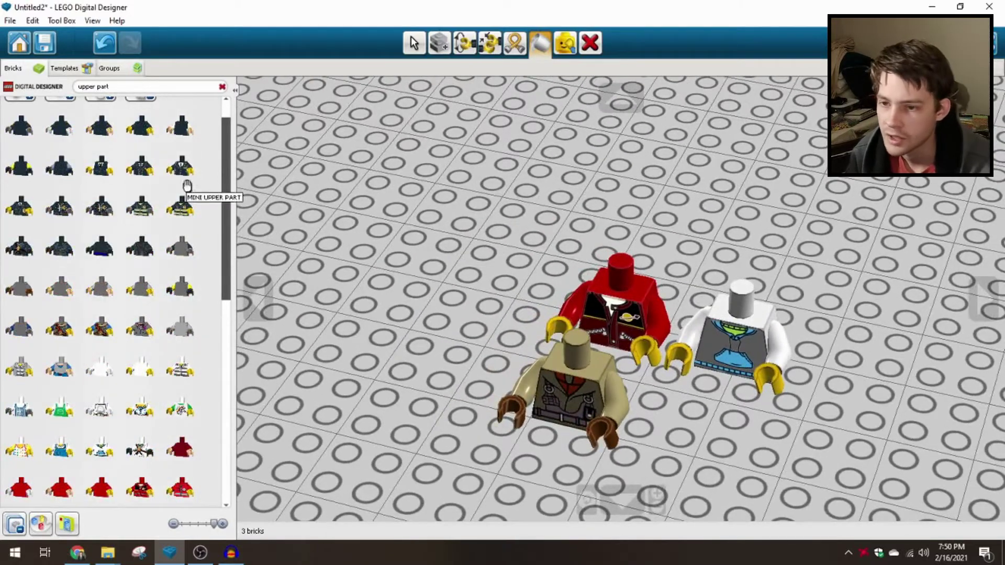
Leave the current model without saving it and start a new empty model in the Digital Designer Extended theme
left_click(21, 45)
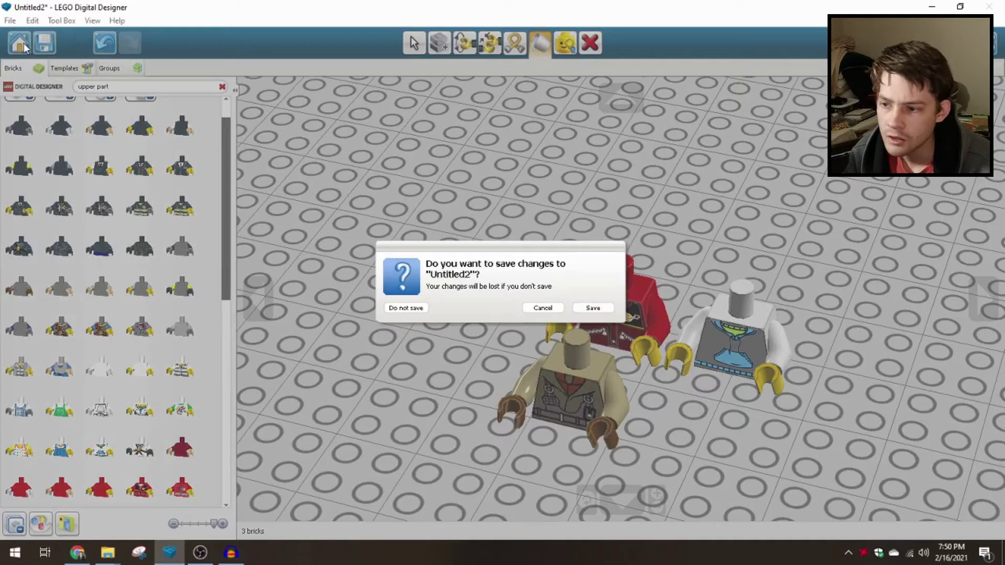
left_click(419, 309)
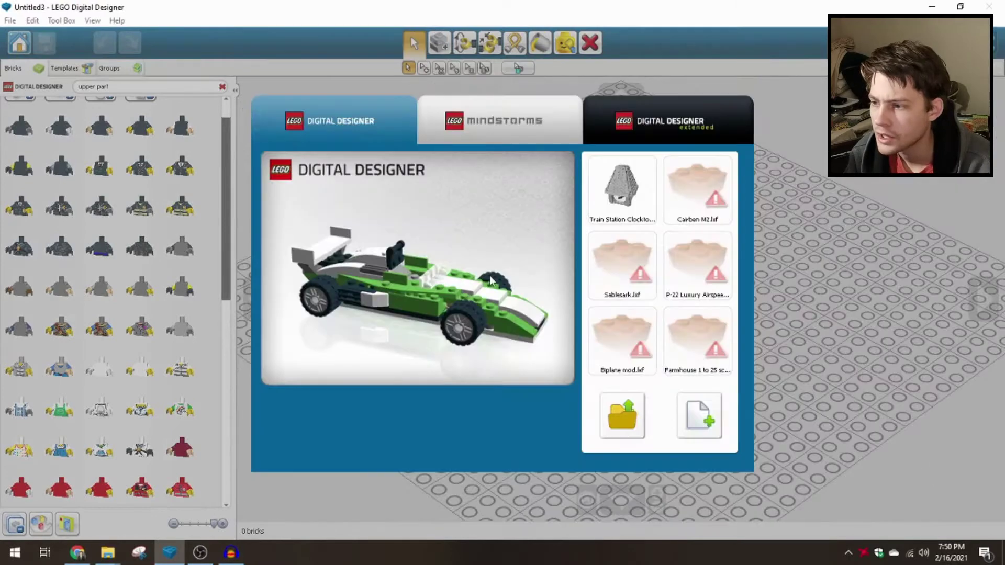
left_click(663, 126)
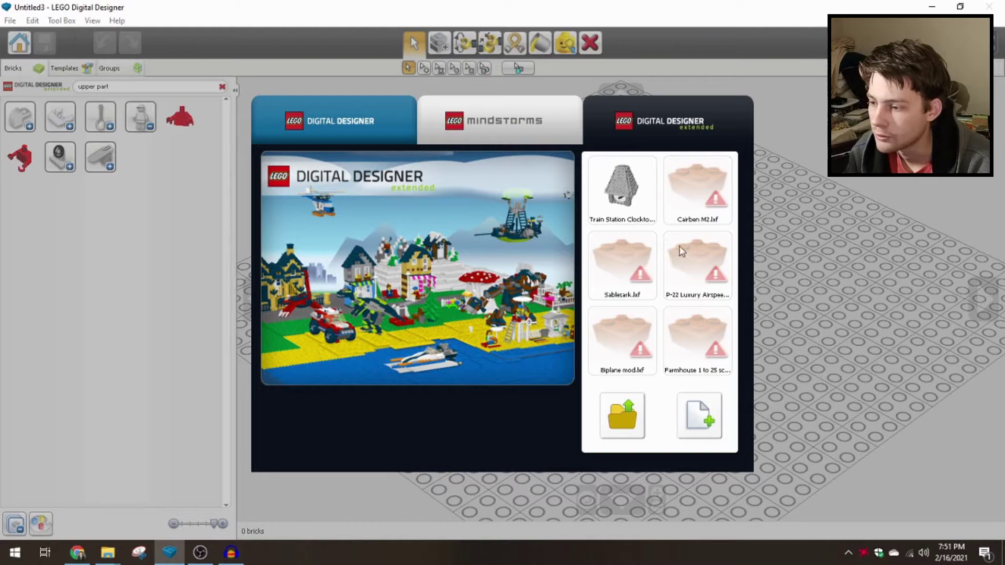
left_click(699, 418)
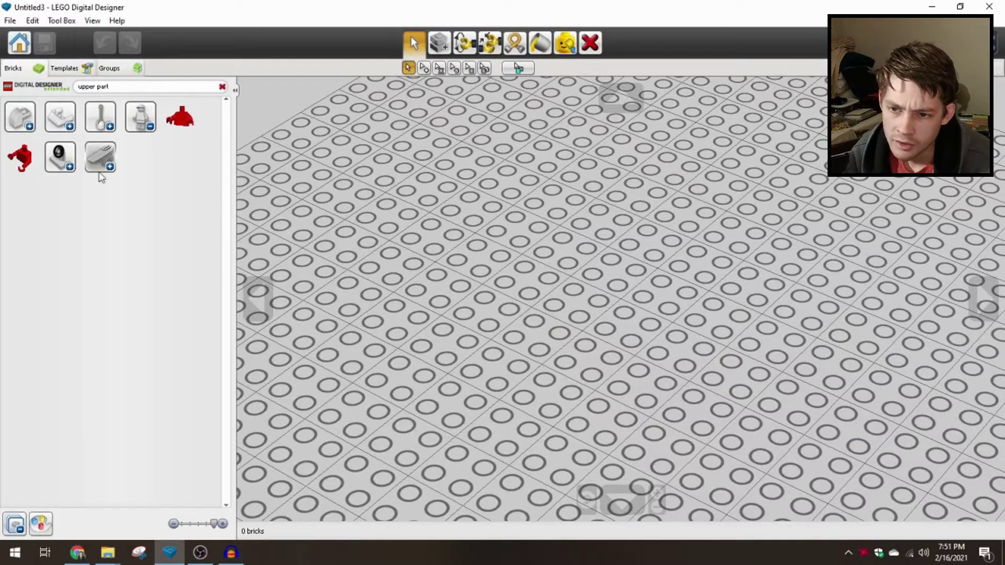
Set the palette bricks to solid black (26) and place one plain minifigure torso on the baseplate
left_click(40, 523)
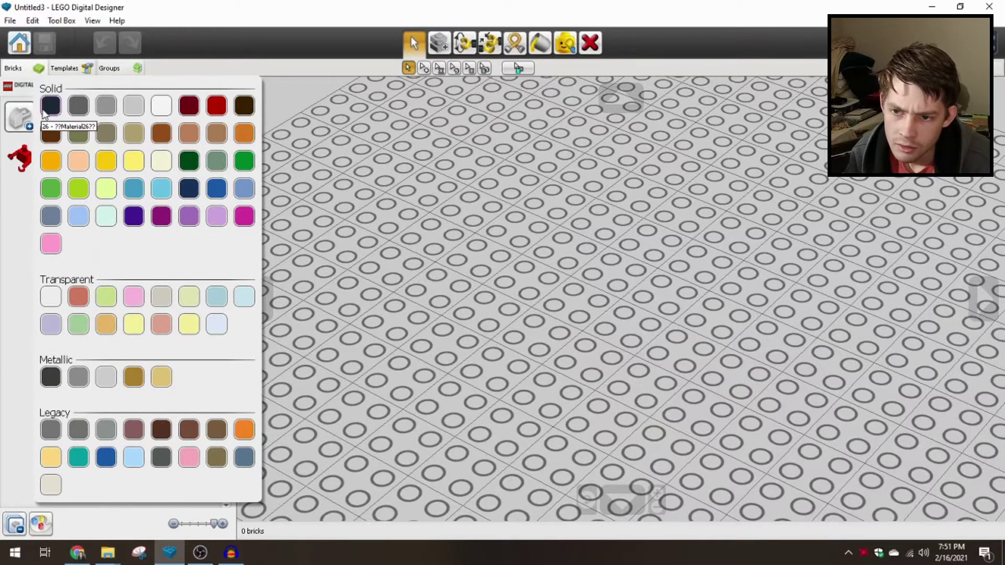
left_click(51, 105)
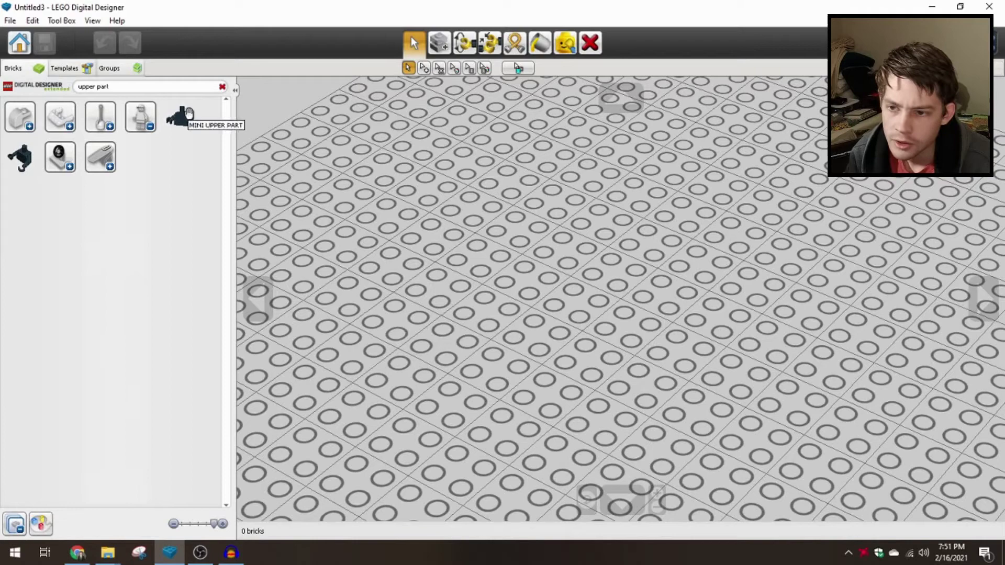
left_click(179, 117)
left_click(585, 295)
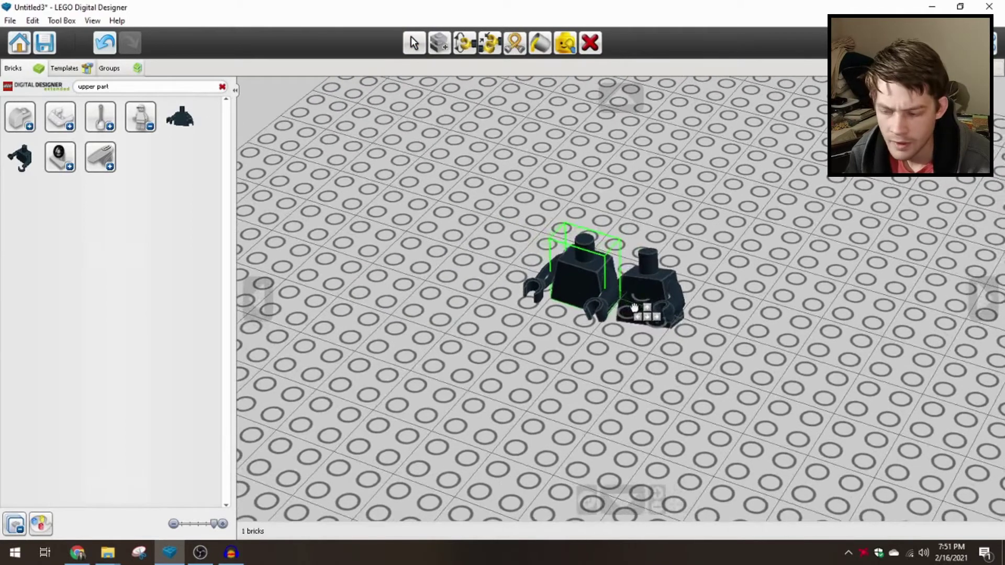
key("Escape")
Move the black torso about one stud across the baseplate and try selecting its arm separately
scroll(535, 286, "up", 5)
left_click(534, 287)
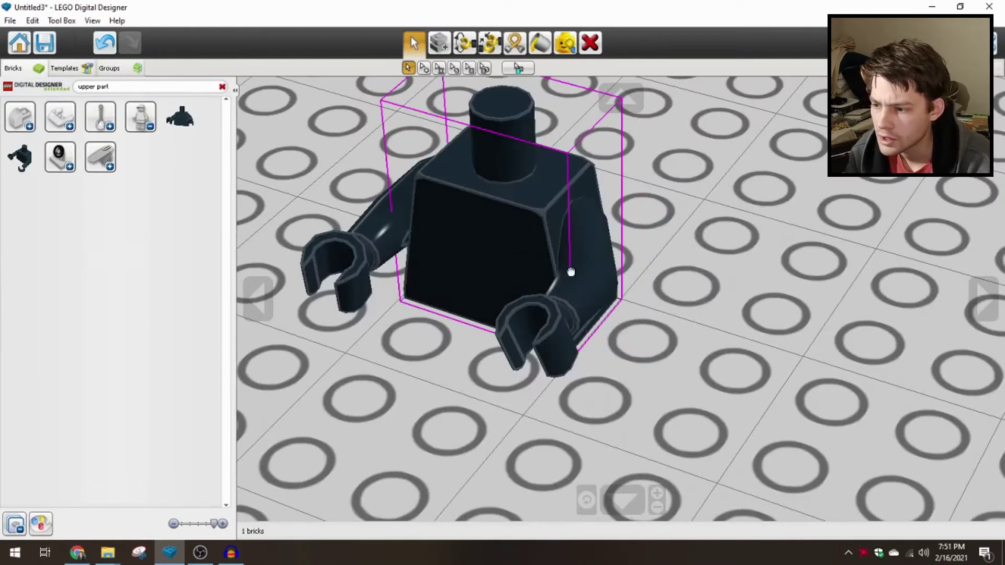
left_click_drag(569, 271, 610, 292)
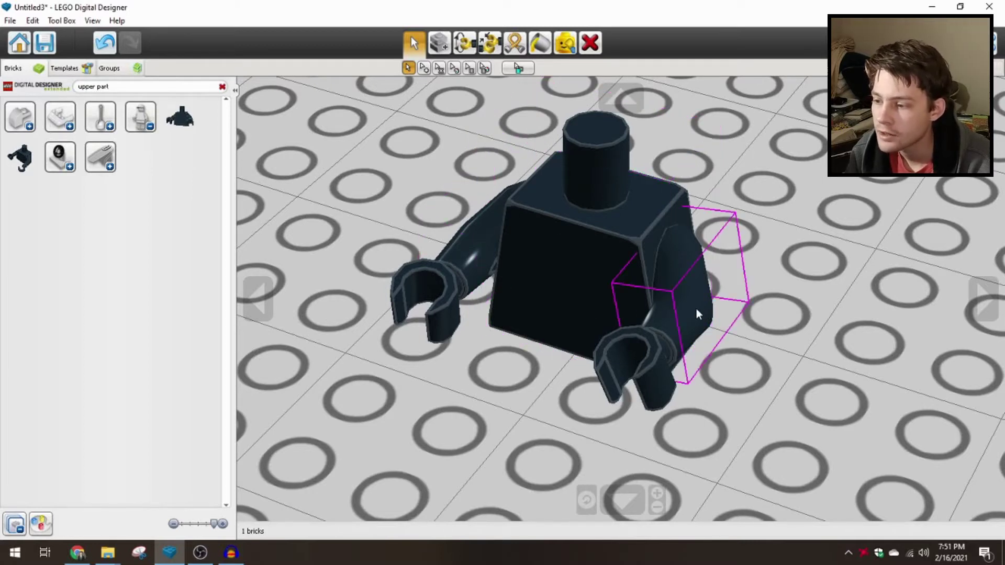
left_click(623, 276)
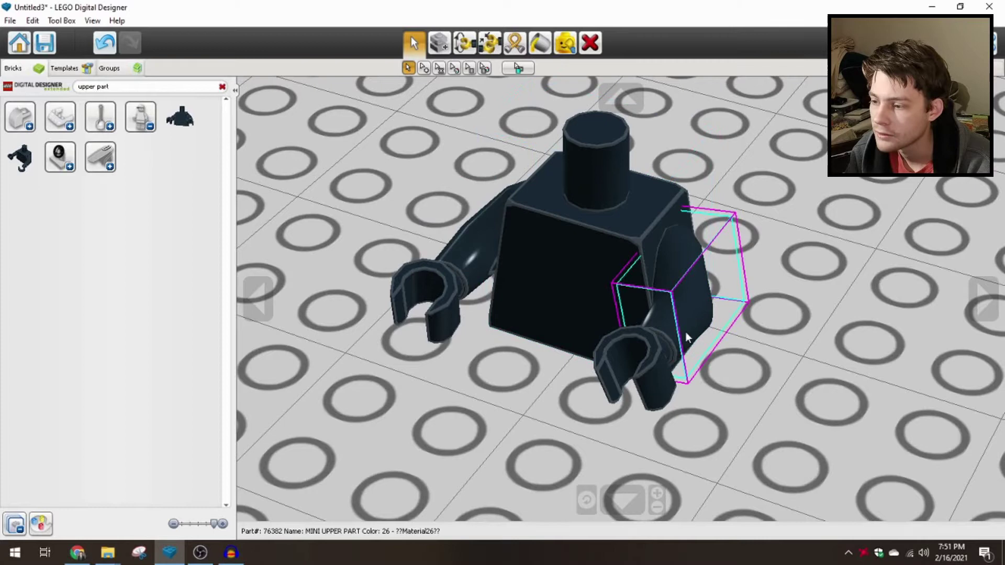
left_click(770, 347)
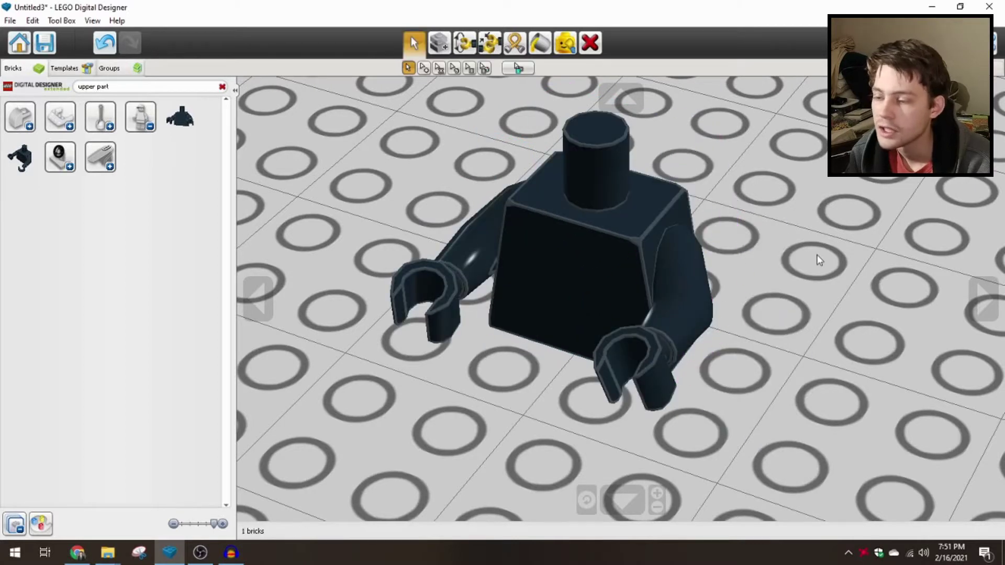
Try deleting only one hand of the black torso, and undo the deletion
left_click(635, 280)
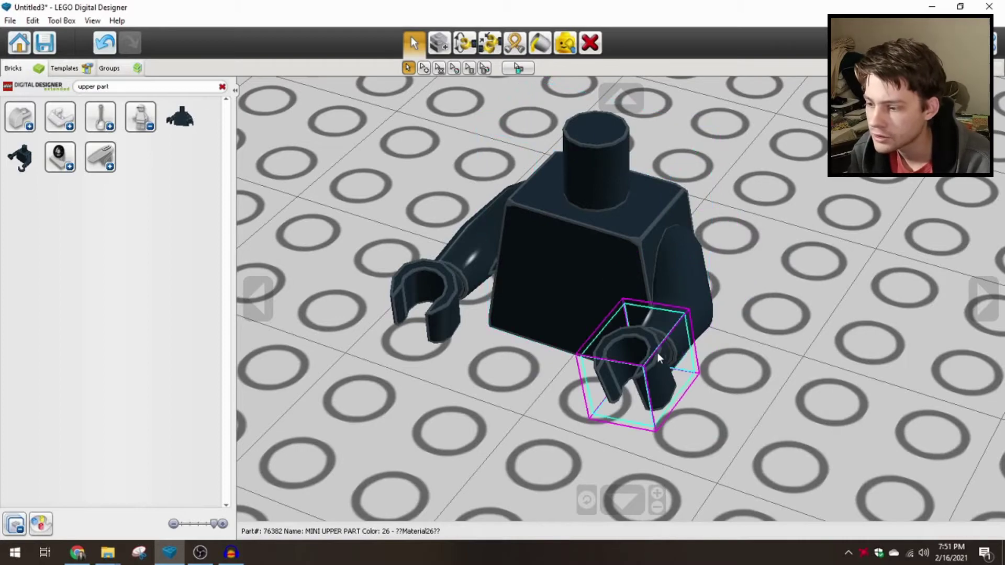
key("Delete")
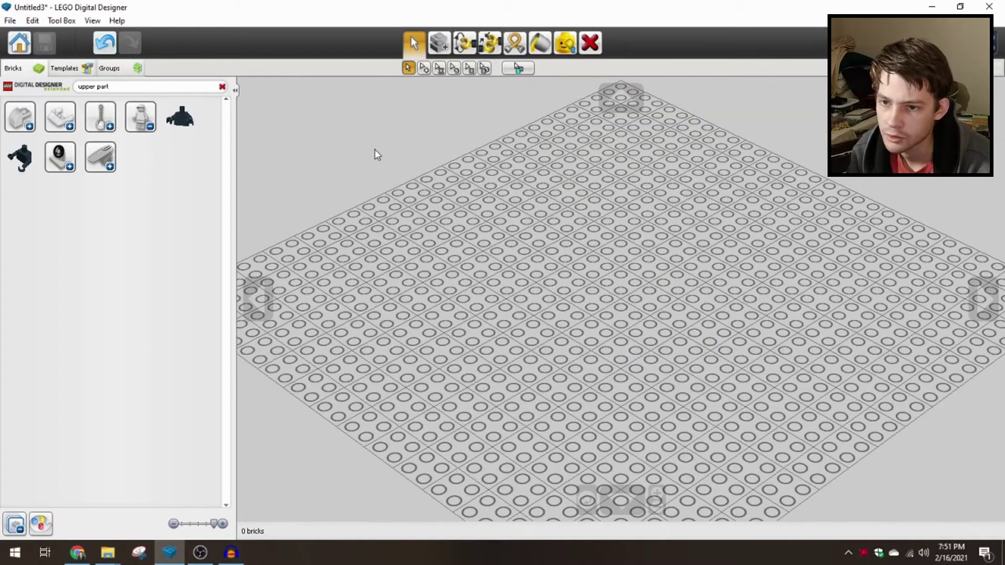
left_click(104, 43)
scroll(575, 298, "up", 5)
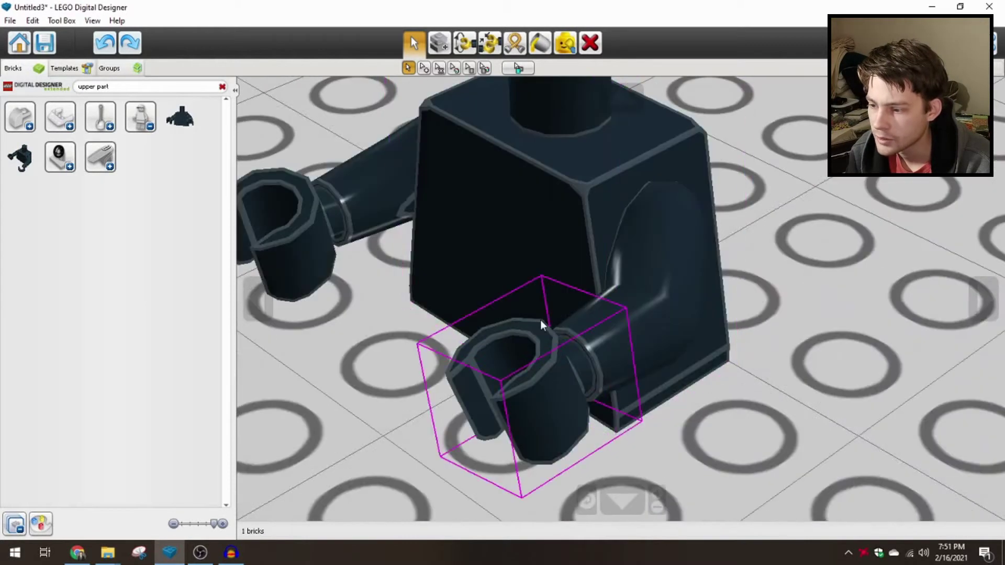
scroll(579, 296, "down", 4)
scroll(578, 295, "down", 2)
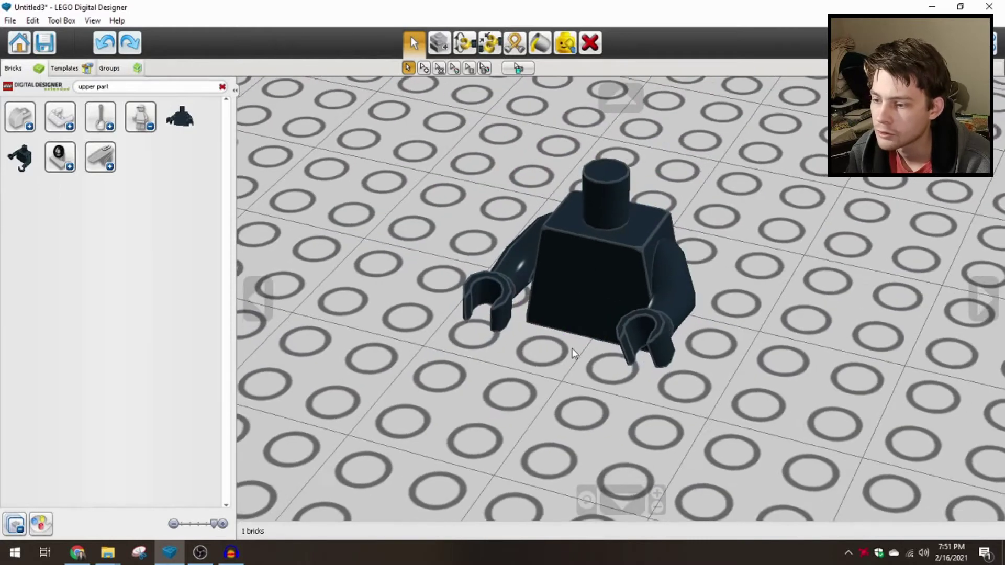
Use the Paint tool to colour both hands of the black torso yellow
left_click(543, 46)
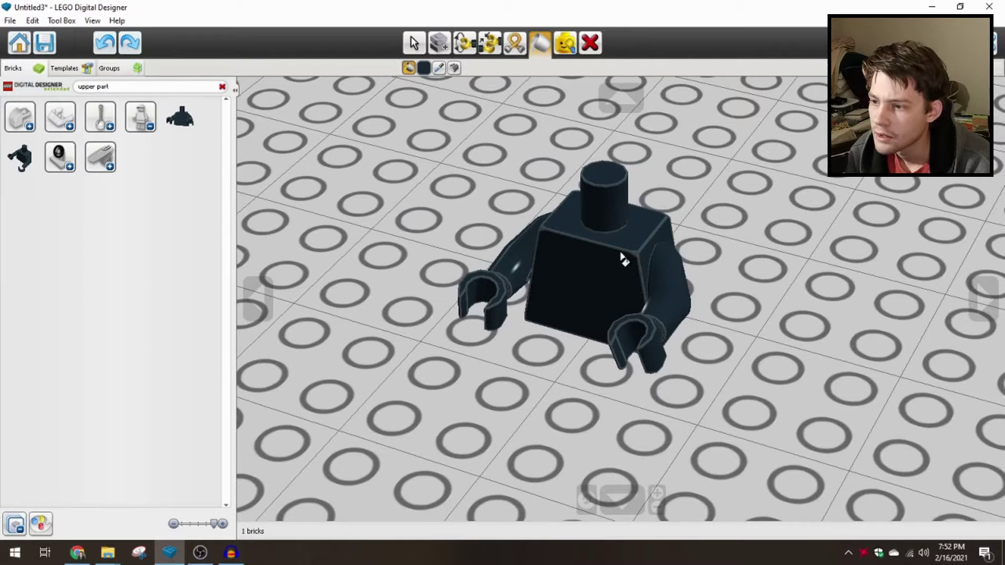
left_click(424, 68)
left_click(446, 171)
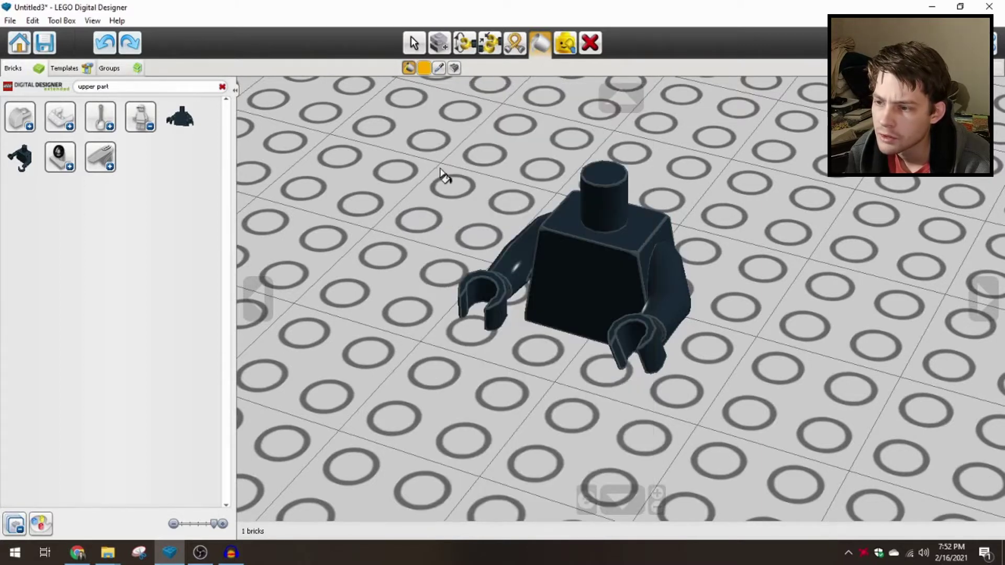
left_click(424, 68)
left_click(495, 166)
left_click(497, 289)
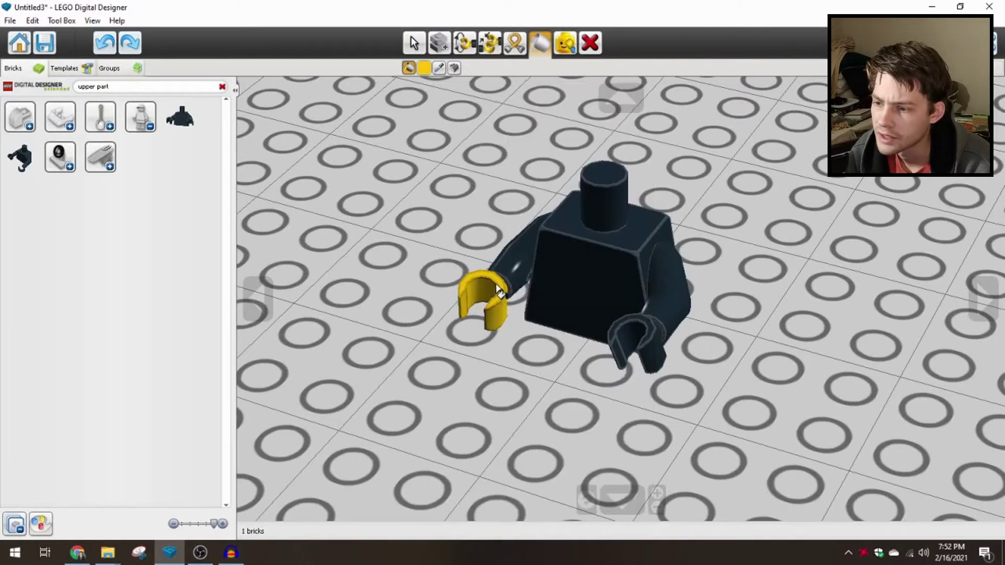
left_click(643, 353)
Try the yellow paint colour on the body of the black torso
scroll(554, 340, "up", 5)
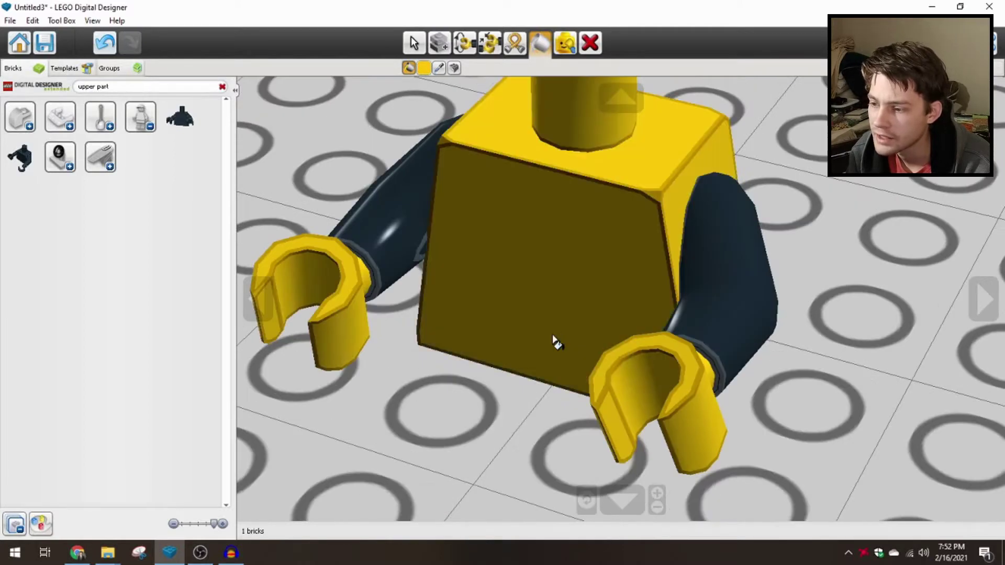
scroll(523, 372, "down", 5)
mouse_move(523, 372)
right_mouse_down()
mouse_move(621, 381)
mouse_move(444, 363)
mouse_move(529, 382)
right_mouse_up()
scroll(547, 337, "up", 3)
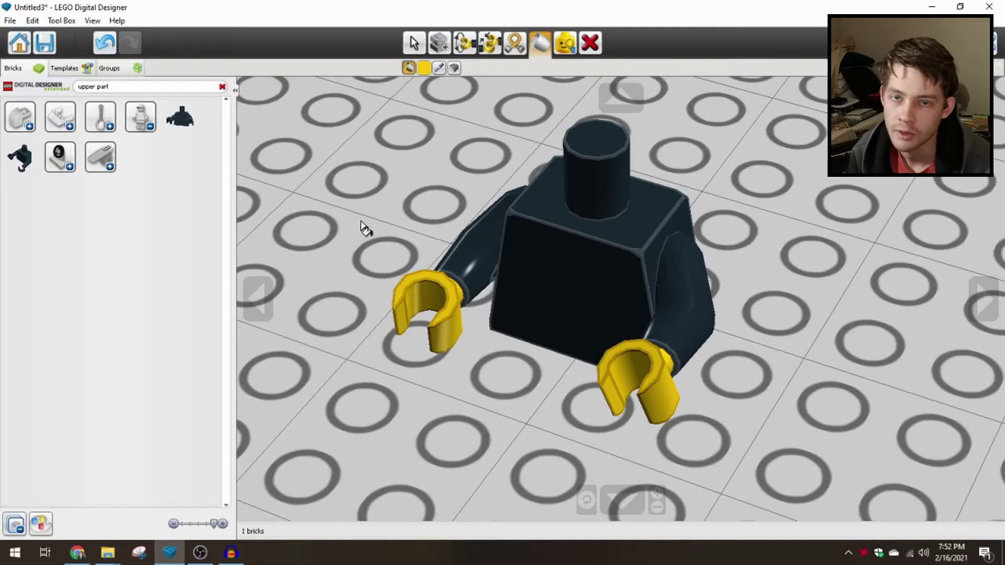
right_click_drag(362, 224, 367, 258)
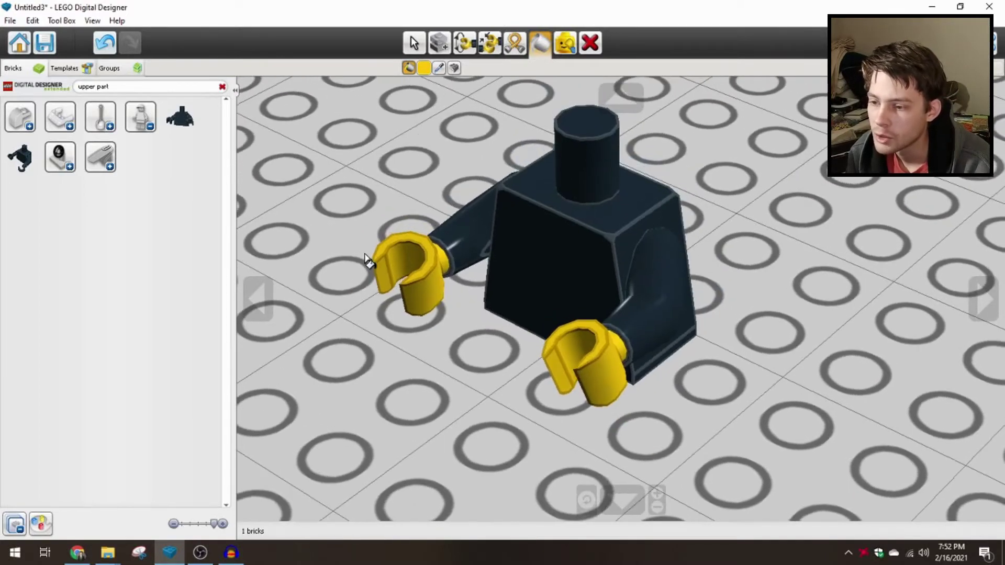
left_click(590, 287)
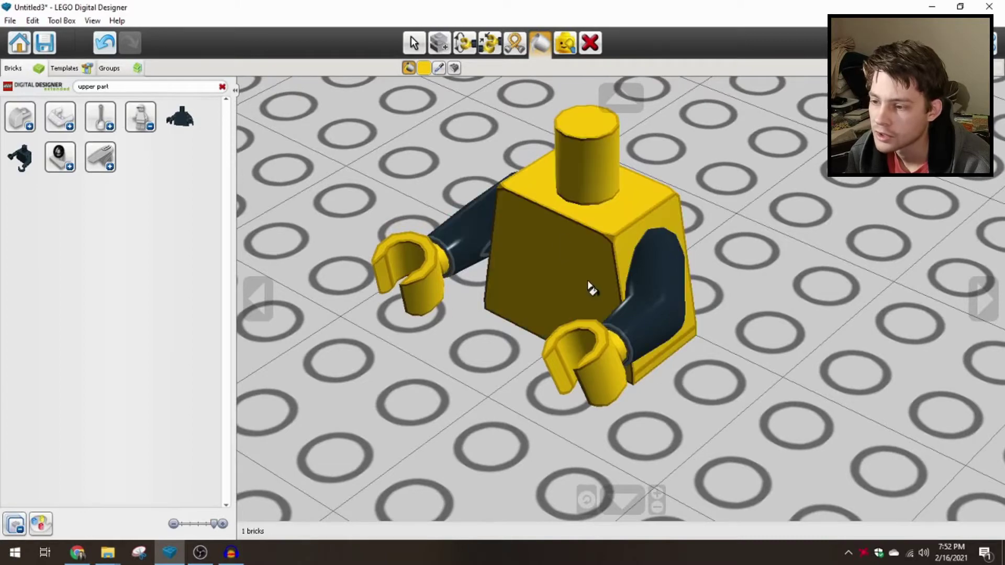
right_click_drag(709, 291, 738, 317)
right_click_drag(727, 273, 762, 264)
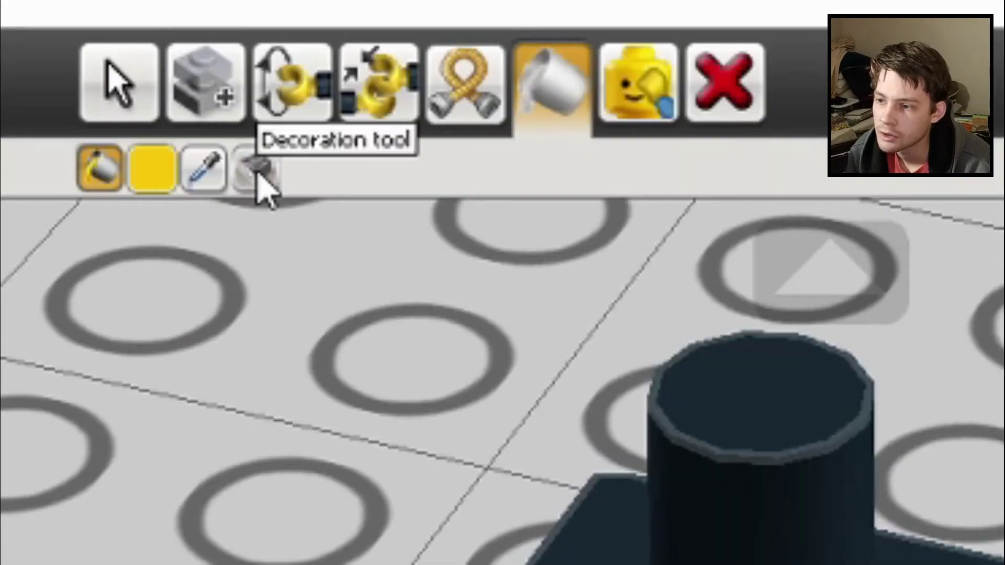
Use the Decoration tool to apply the white chest-plate print with red buttons to the torso's front
left_click(453, 68)
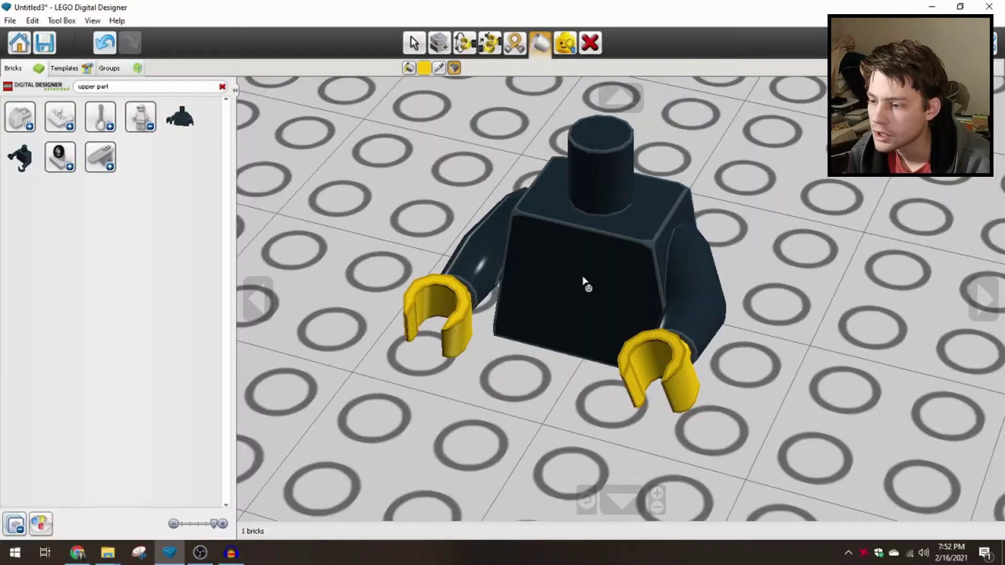
left_click(582, 282)
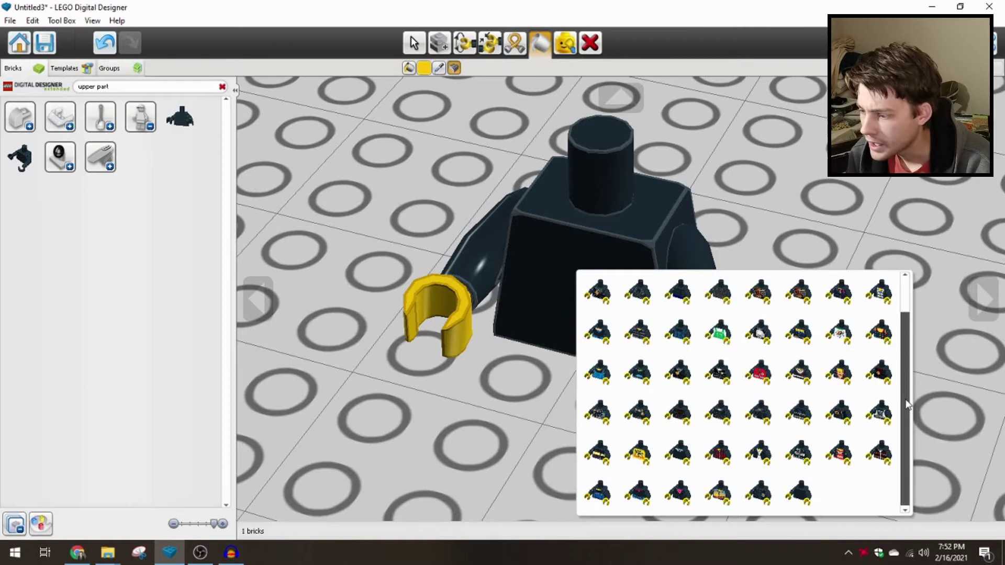
left_click(762, 370)
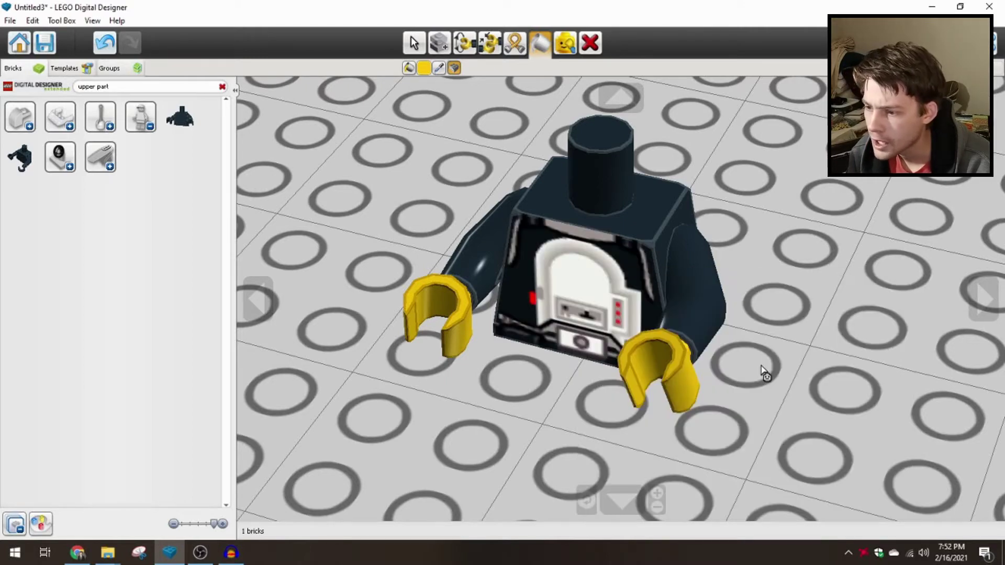
mouse_move(578, 400)
right_mouse_down()
mouse_move(677, 392)
mouse_move(619, 404)
mouse_move(595, 392)
right_mouse_up()
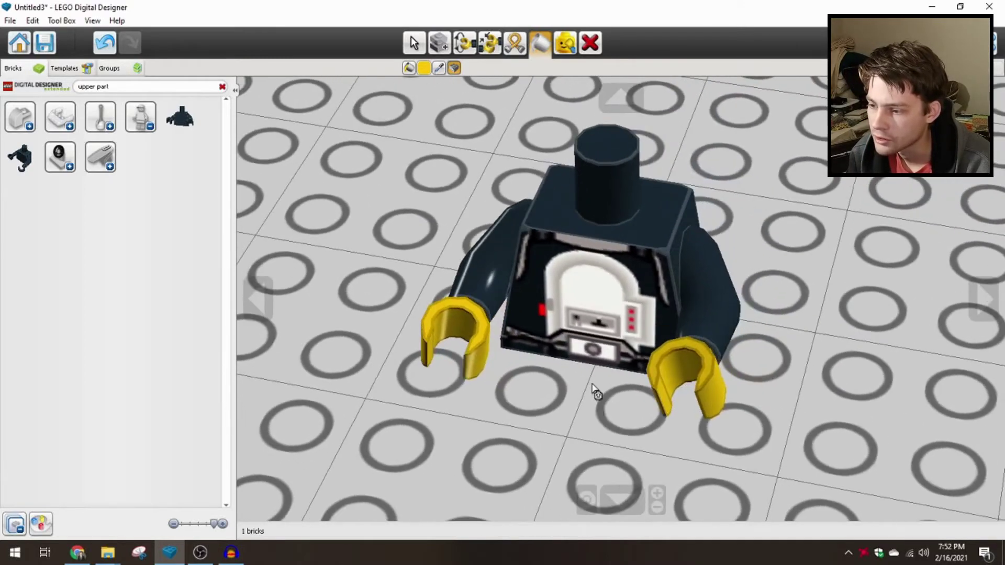
Replace the torso's front decoration with the green overalls on a white shirt
left_click(591, 328)
left_click(607, 309)
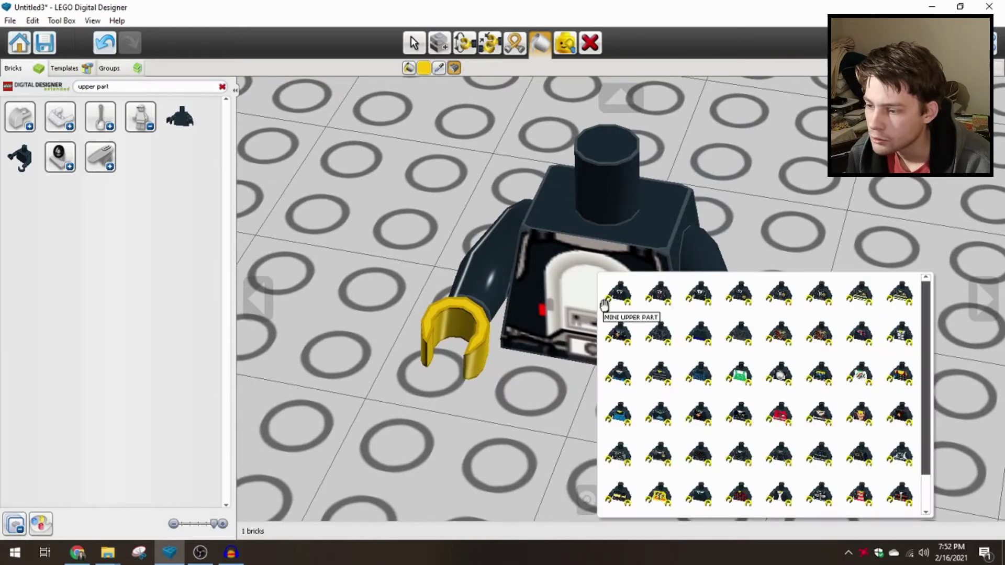
left_click(740, 372)
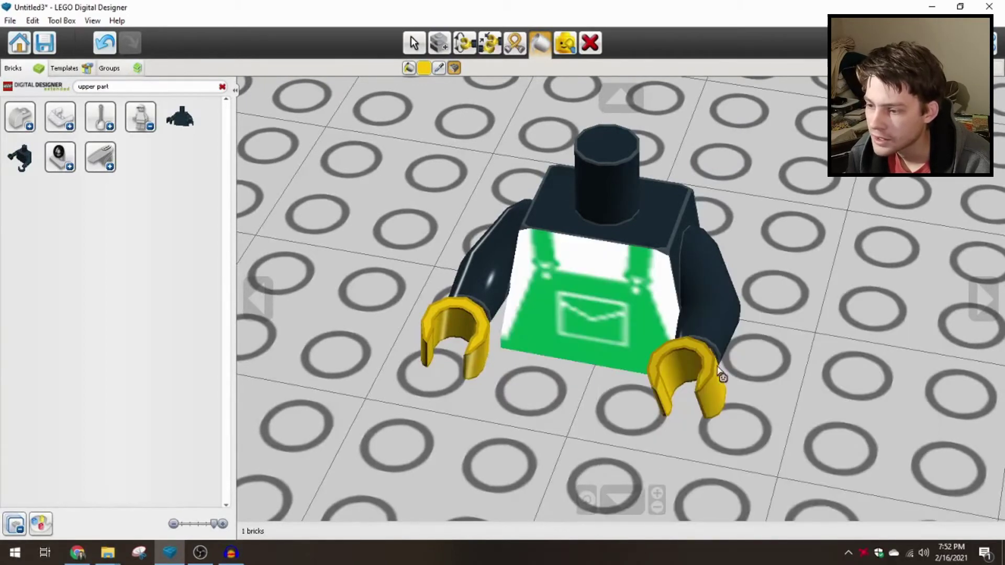
right_click_drag(603, 395, 570, 375)
Replace the torso's front decoration with the red zipped jacket that has a white envelope badge
right_click_drag(544, 301, 572, 309)
left_click(572, 310)
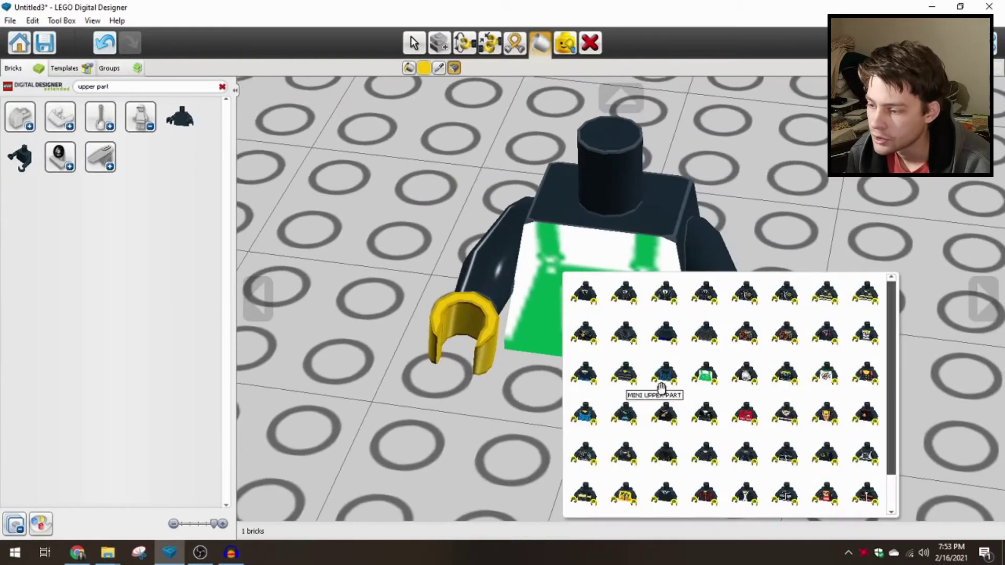
left_click(745, 413)
right_click_drag(563, 401, 524, 398)
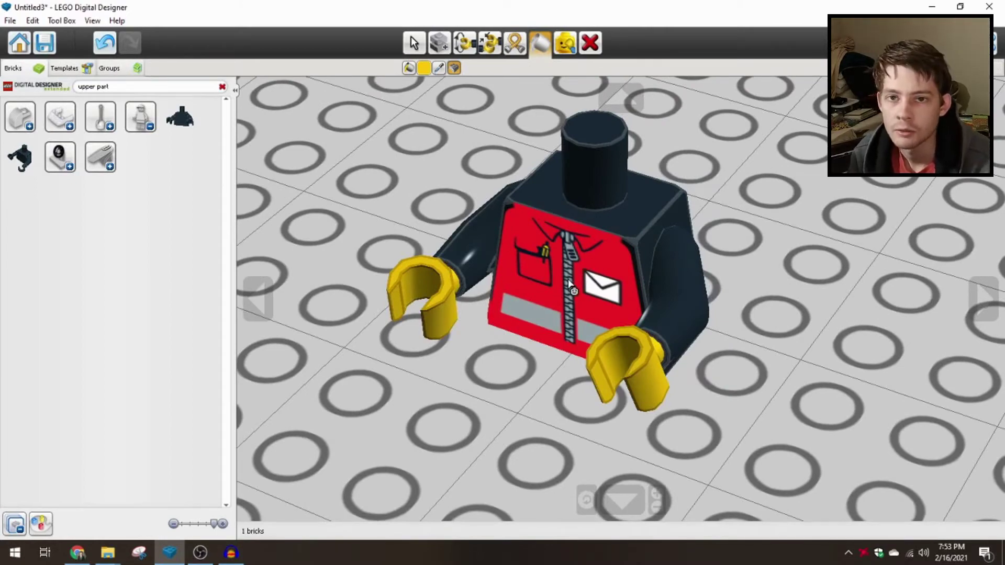
Replace the torso's front decoration with the black ninja wrap with red straps and a gold flame emblem
right_click_drag(590, 314, 606, 241)
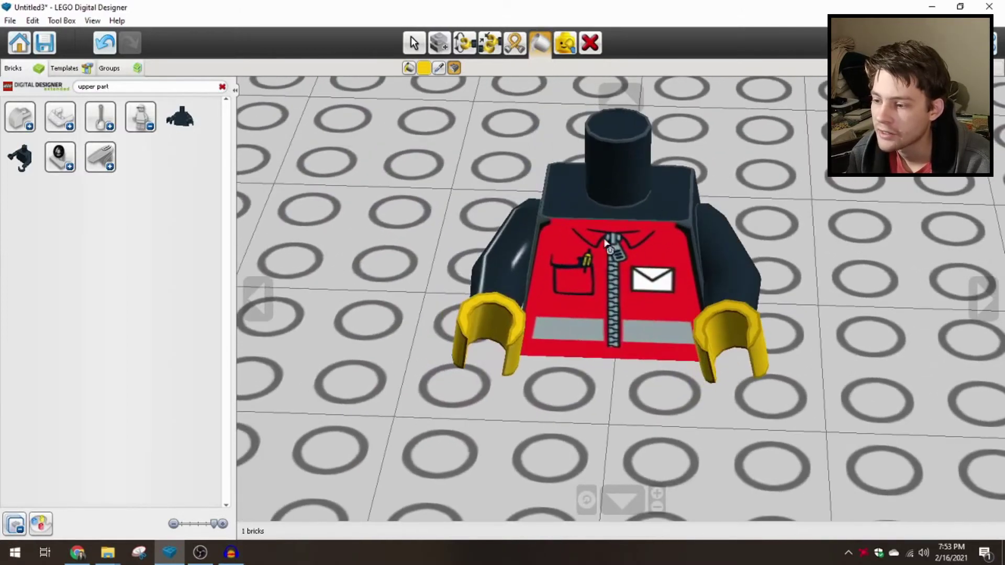
left_click(612, 294)
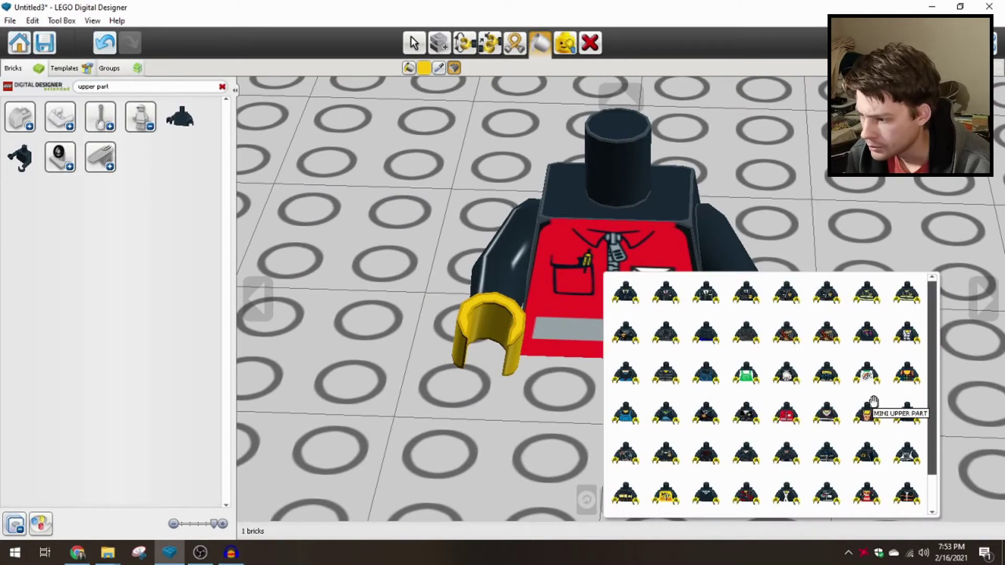
left_click(900, 414)
right_click_drag(621, 422, 597, 415)
scroll(602, 398, "down", 5)
scroll(601, 400, "up", 5)
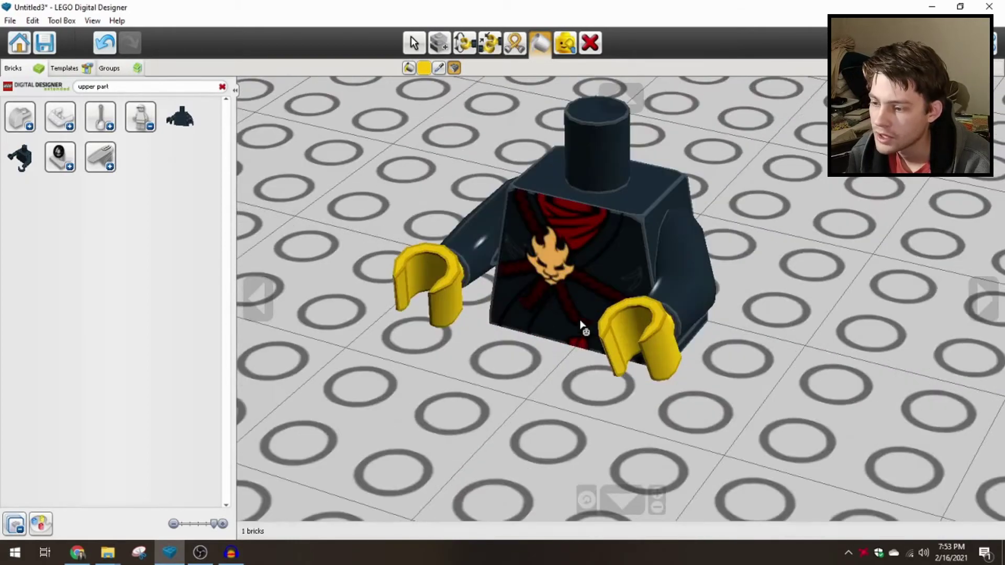
scroll(580, 325, "down", 2)
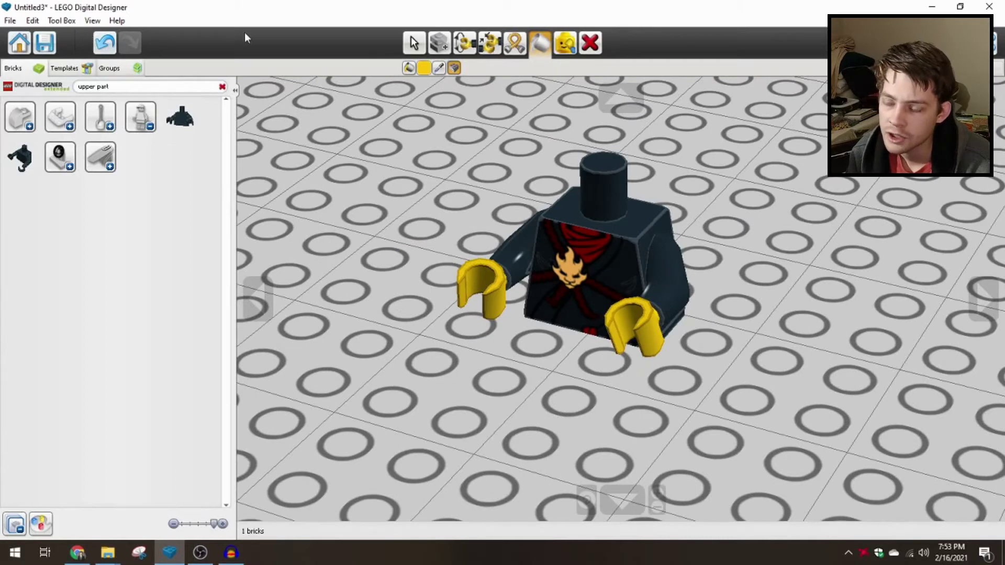
Clear the brick search, collapse the minifigure category and place a clone of the ninja torso beside the original
left_click(222, 88)
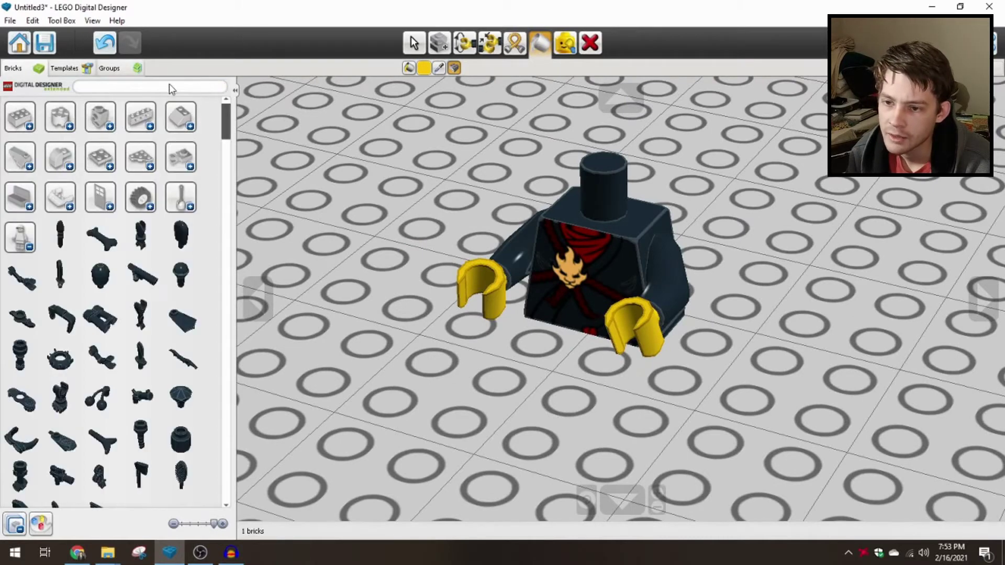
left_click(20, 237)
left_click(439, 42)
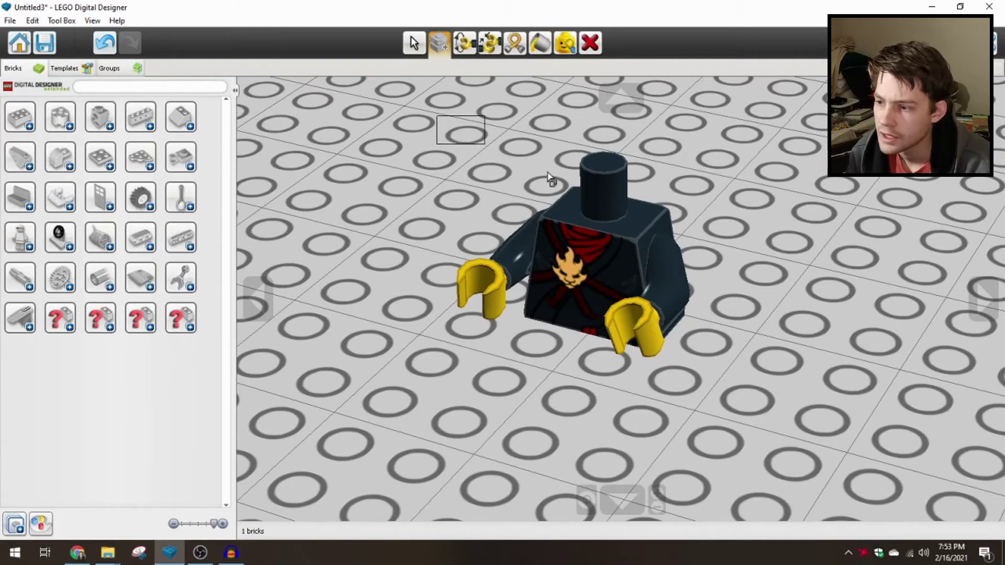
left_click(601, 334)
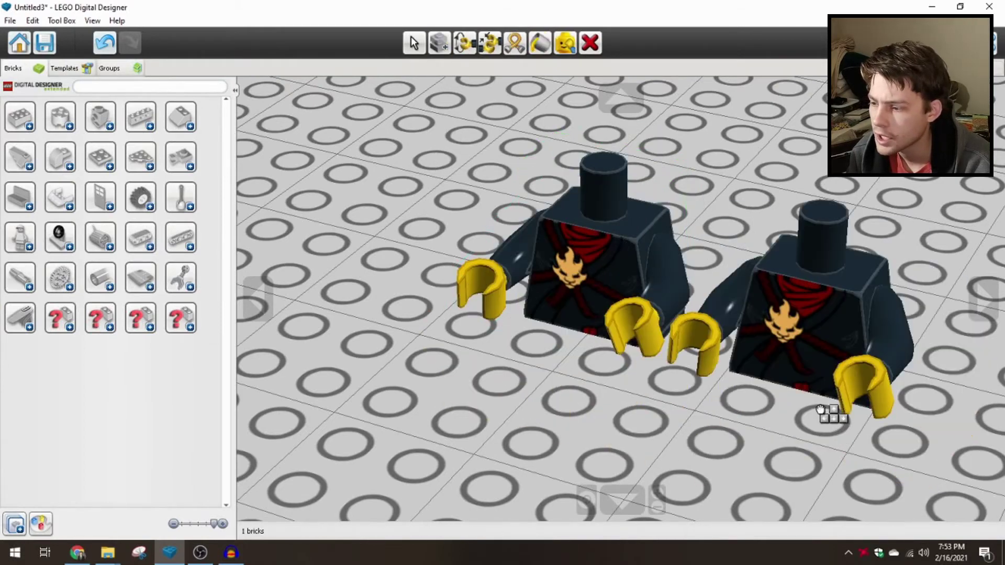
left_click(822, 414)
scroll(798, 429, "up", 1)
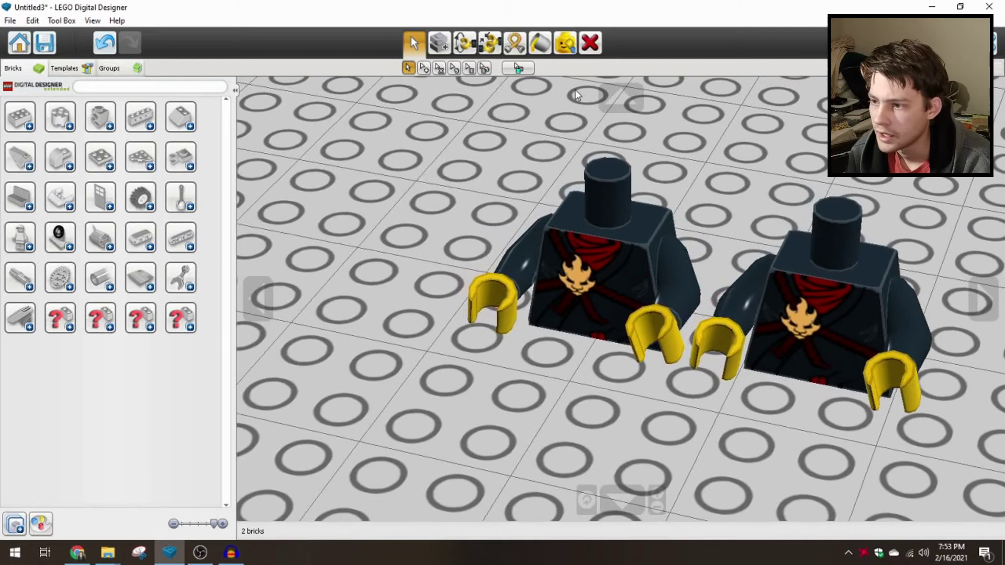
Paint the cloned torso's body and both arms solid red
left_click(544, 47)
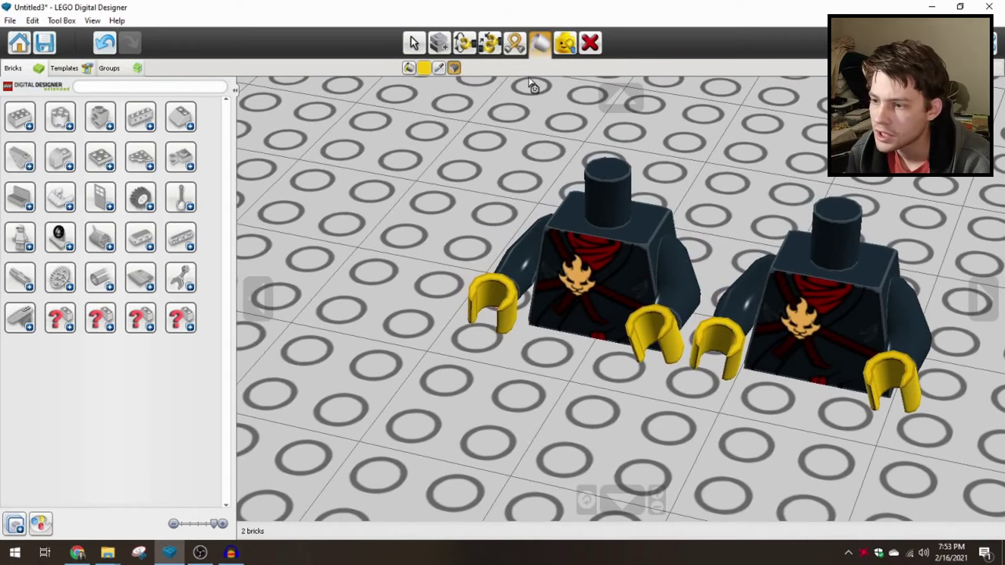
left_click(422, 68)
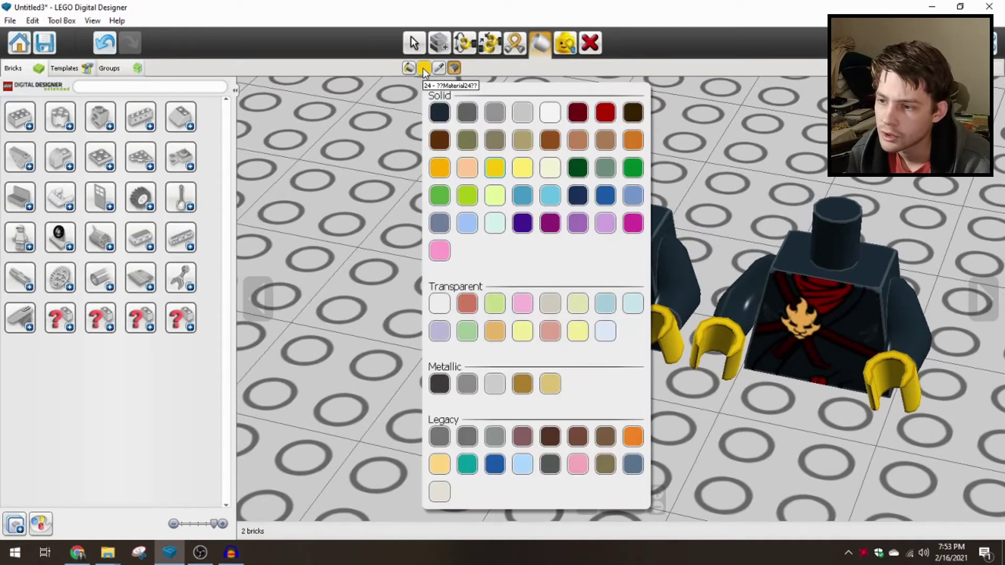
left_click(604, 113)
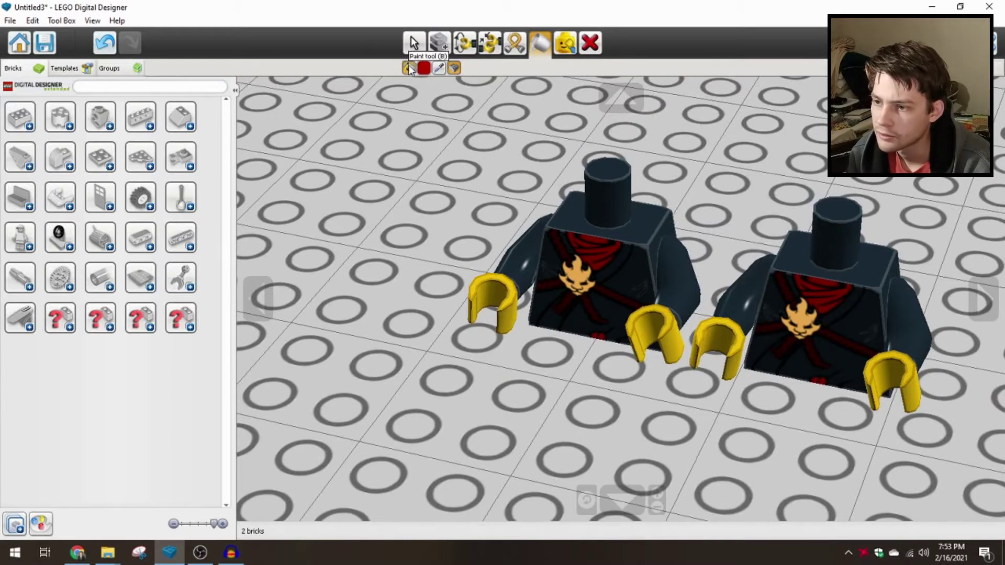
left_click(828, 233)
right_click_drag(789, 222, 869, 349)
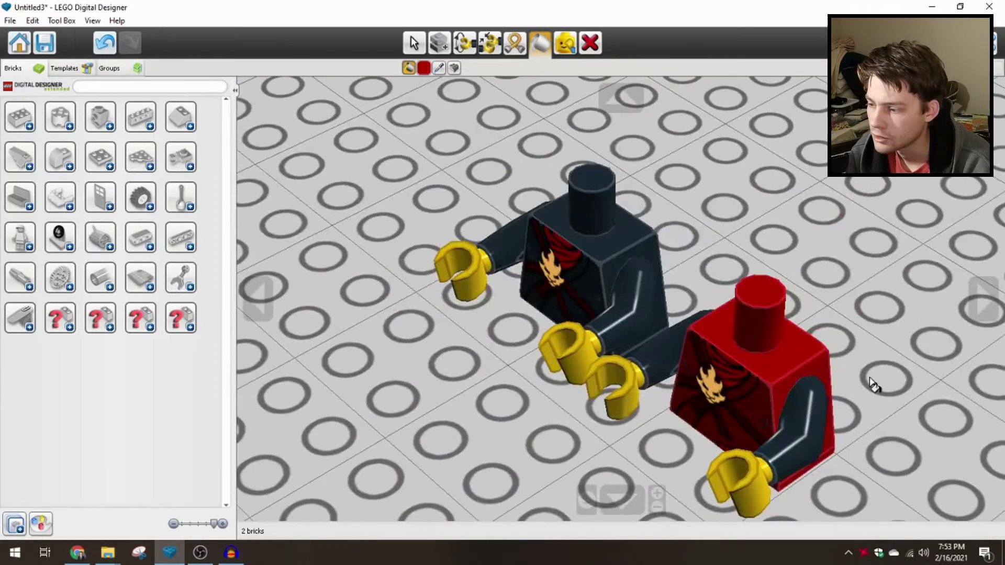
scroll(811, 410, "up", 4)
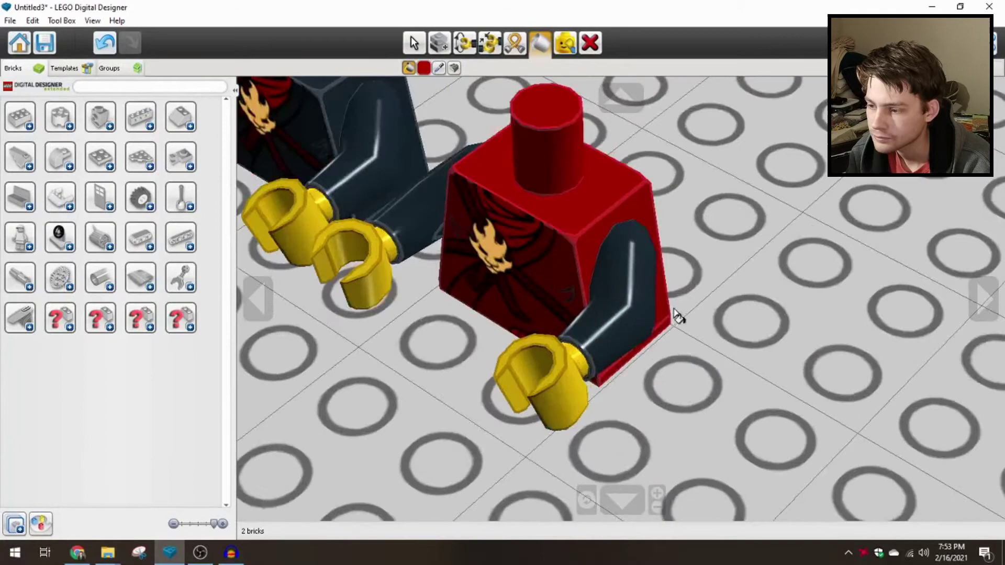
left_click(674, 314)
left_click(418, 225)
scroll(526, 291, "down", 5)
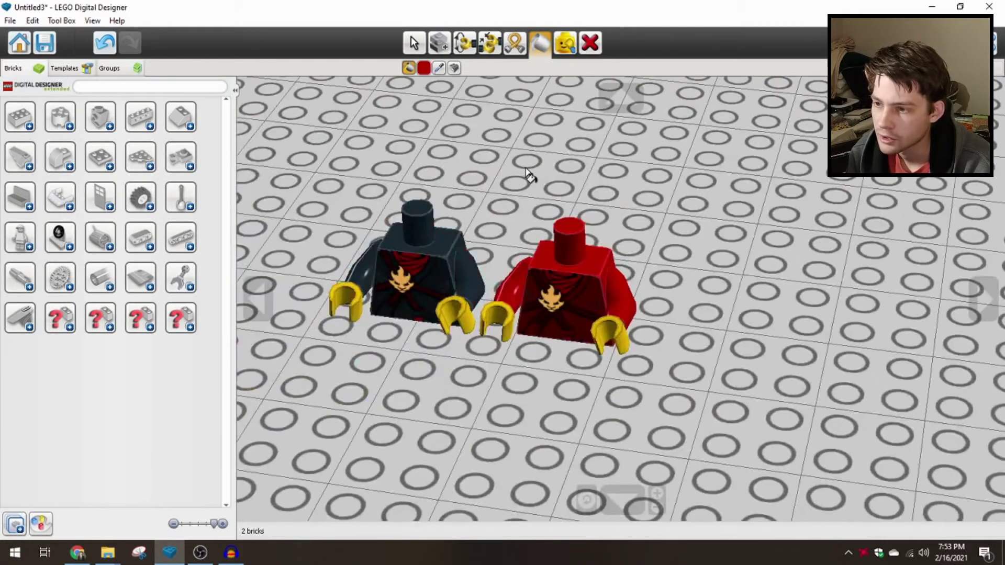
Use the Decoration tool to look through the red torso's front designs and apply the plain one without a print
left_click(454, 69)
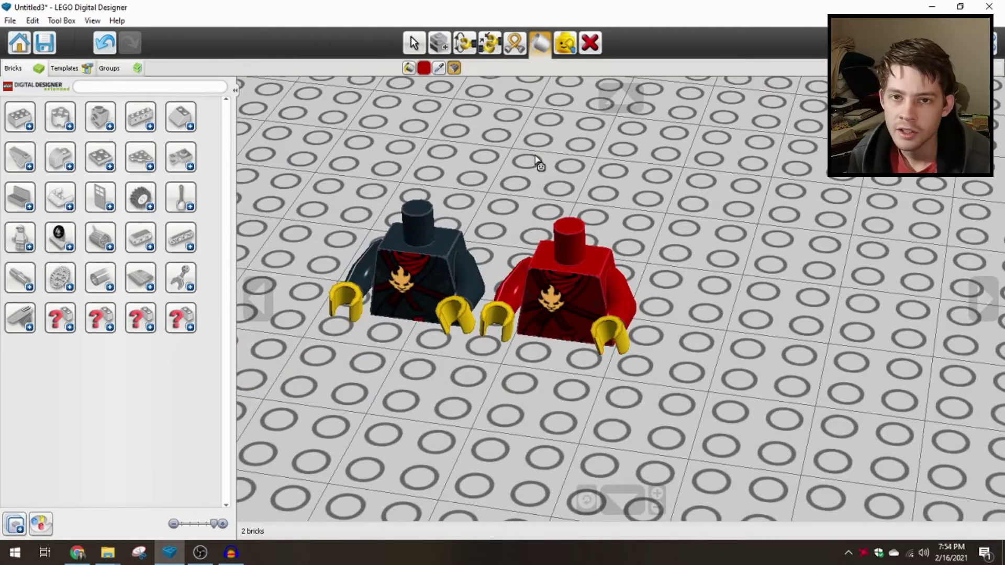
left_click(584, 299)
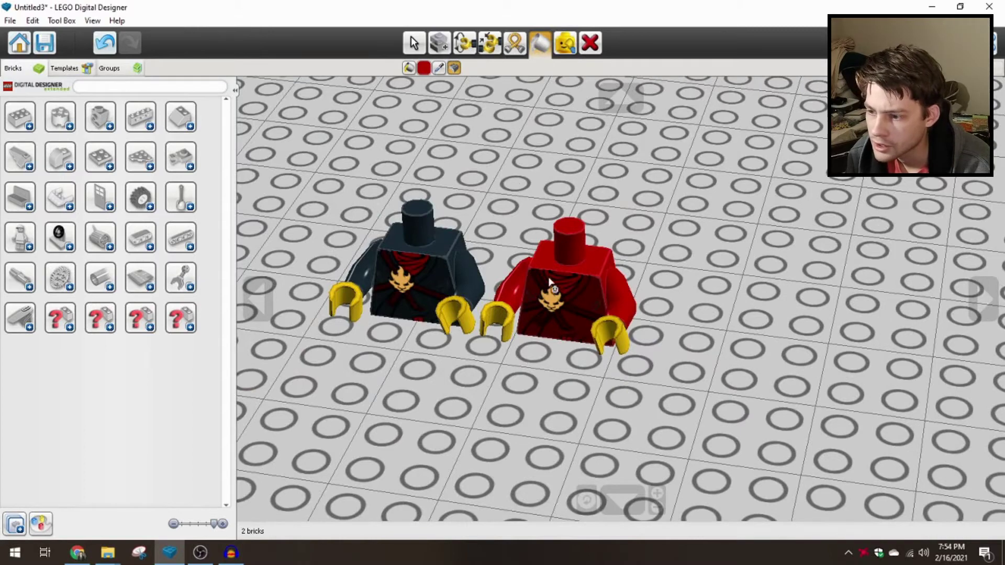
left_click(556, 305)
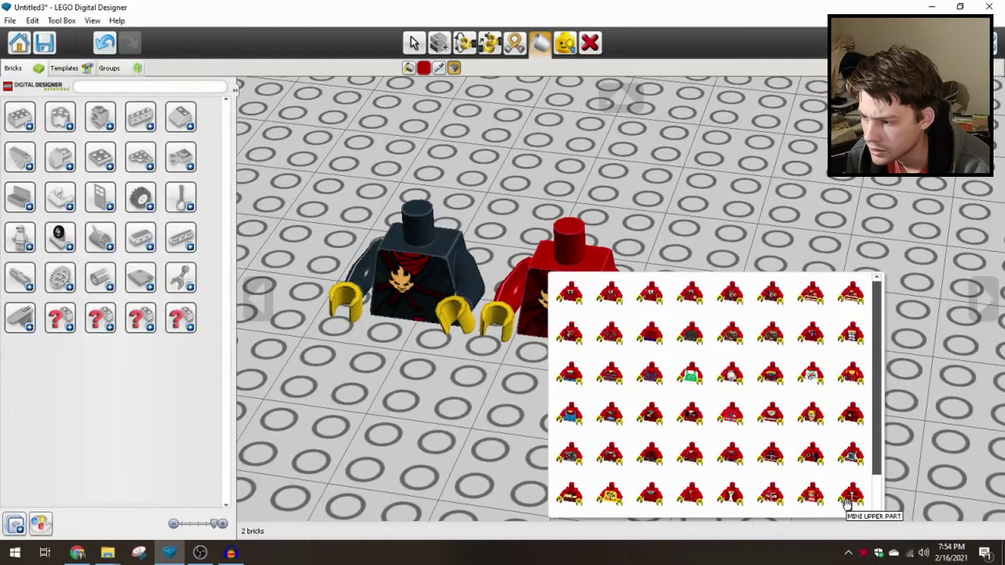
left_click_drag(873, 385, 888, 454)
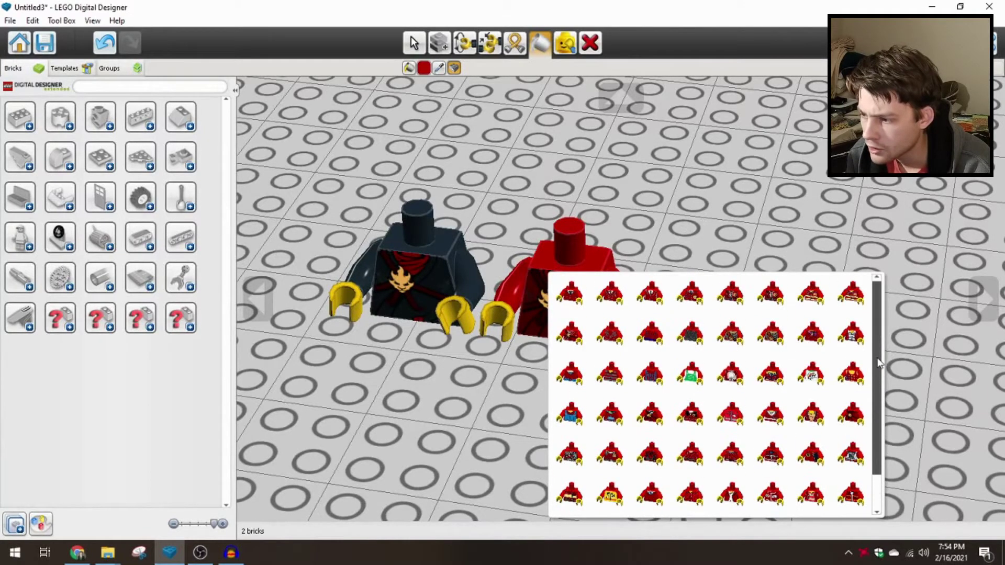
left_click(576, 279)
left_click(603, 297)
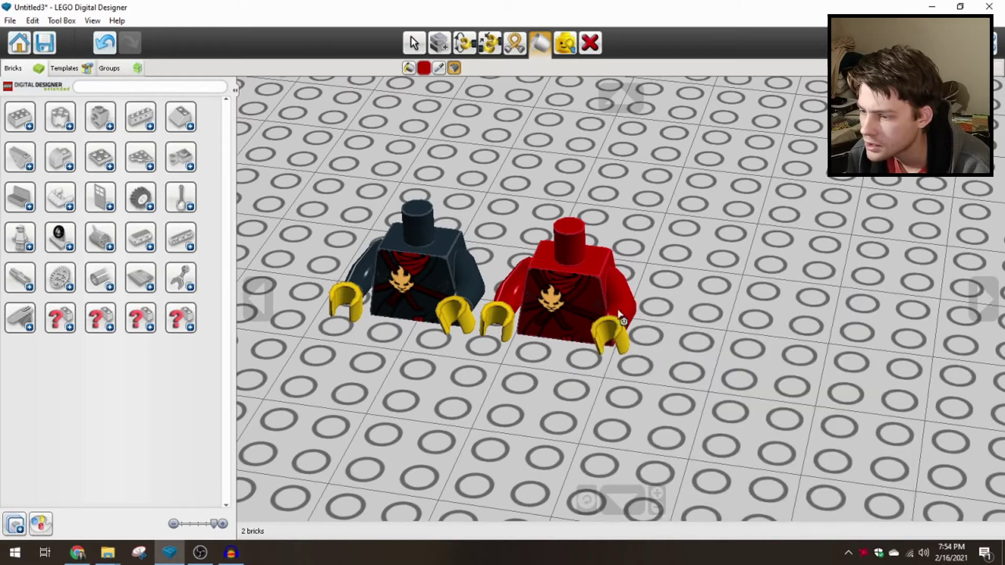
mouse_move(618, 314)
scroll(899, 328, "down", 1)
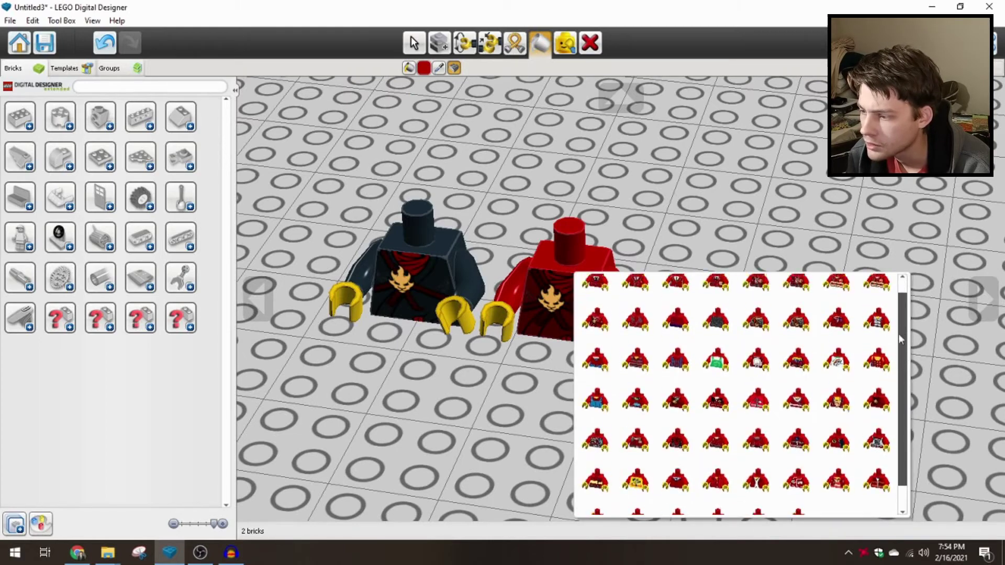
scroll(898, 335, "up", 1)
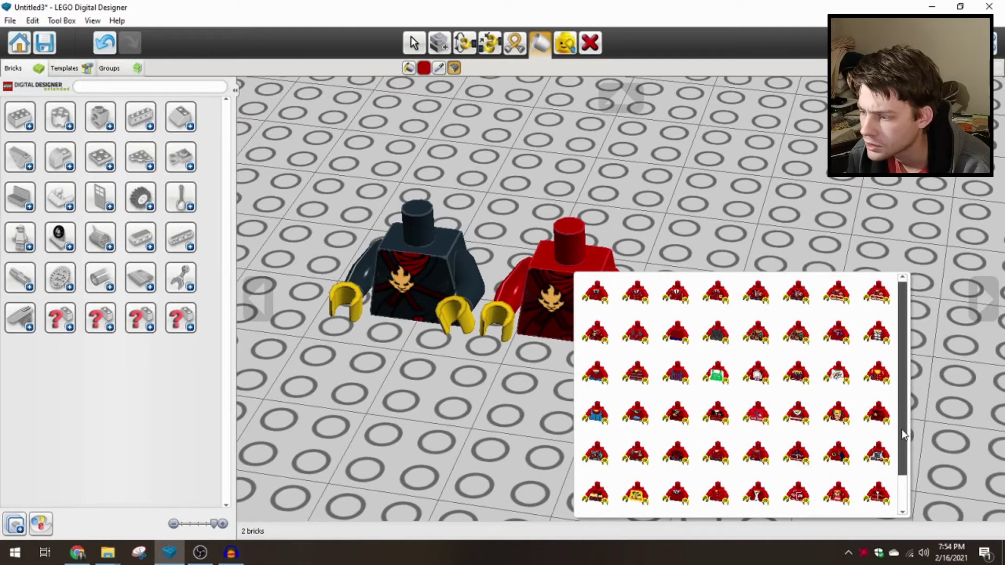
scroll(901, 429, "down", 1)
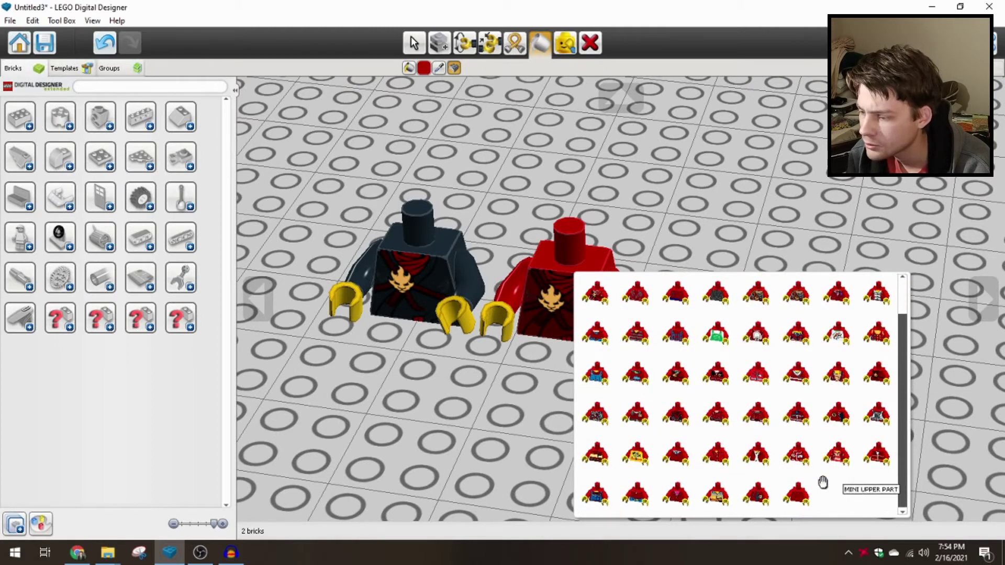
left_click(799, 496)
scroll(571, 302, "up", 2)
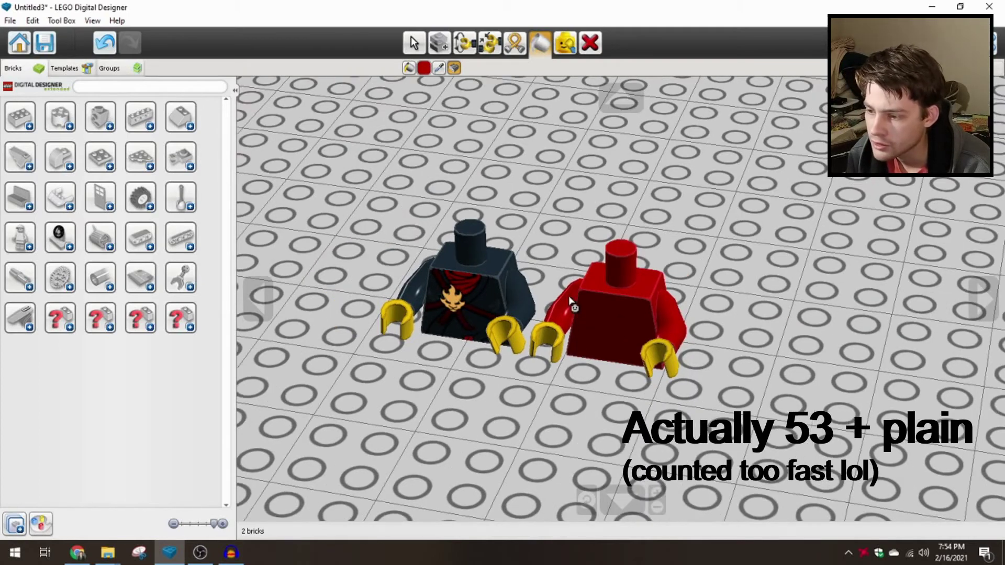
Paint the body of the plain red torso with the clear transparent colour, keeping its arms red
left_click(51, 521)
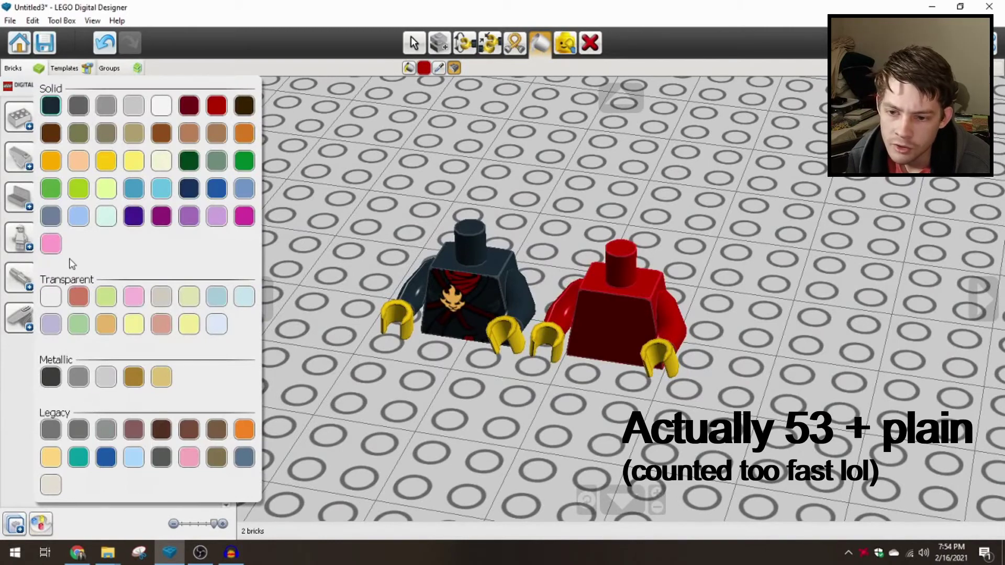
left_click(424, 67)
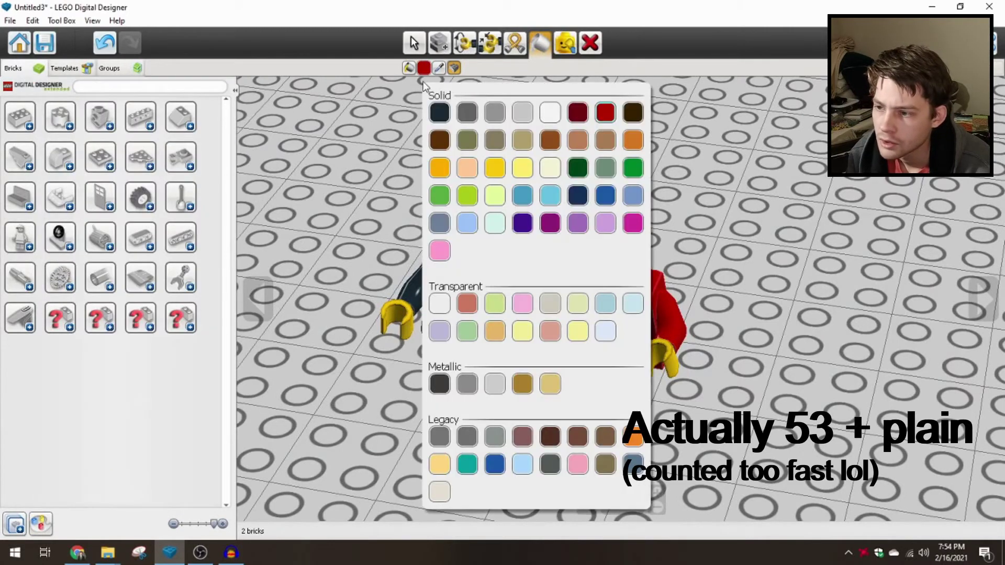
left_click(442, 304)
left_click(597, 314)
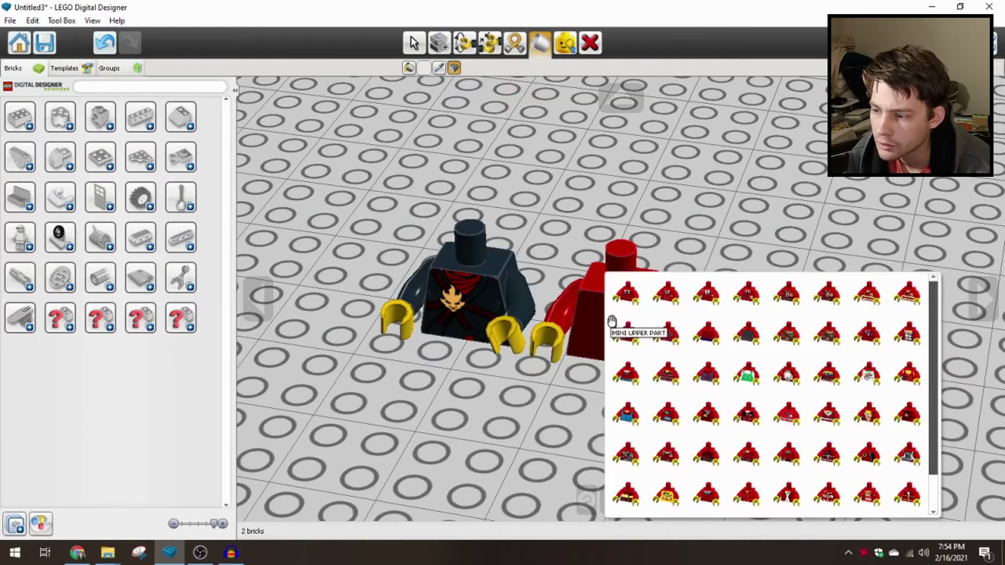
left_click(409, 68)
left_click(601, 314)
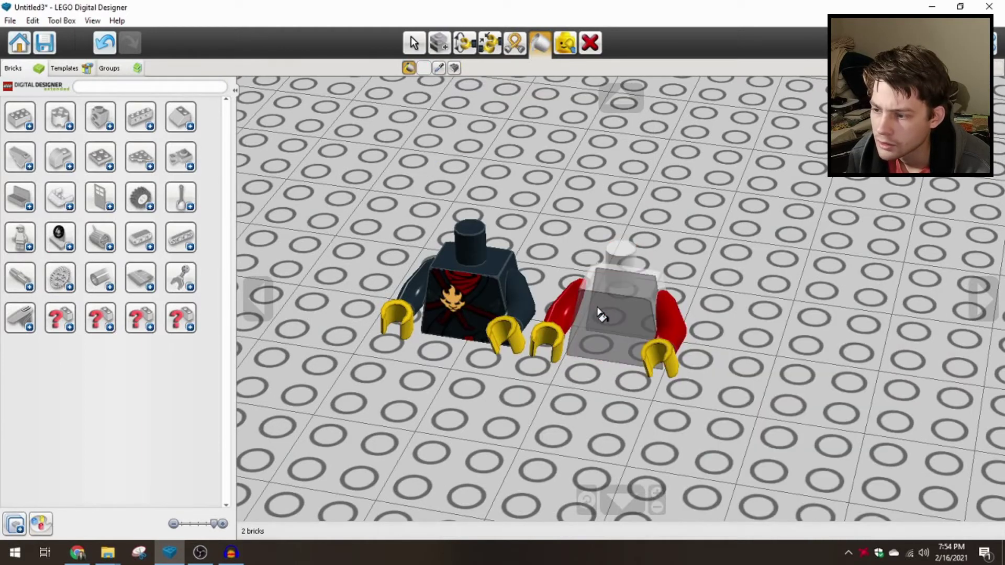
scroll(630, 294, "up", 3)
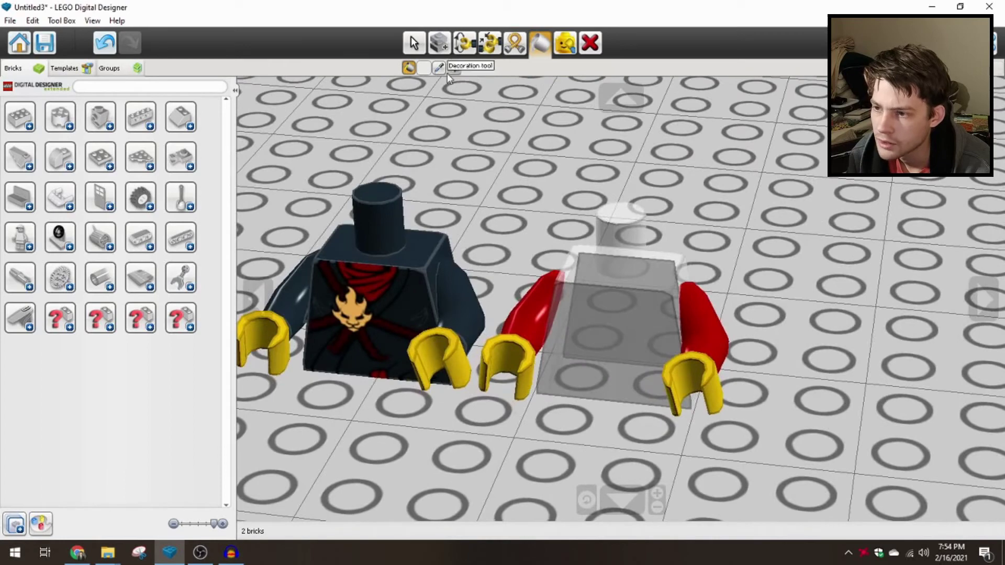
Use the Decoration tool to apply the blue vertical-striped overalls print to the front of the transparent torso
left_click(454, 68)
left_click(601, 291)
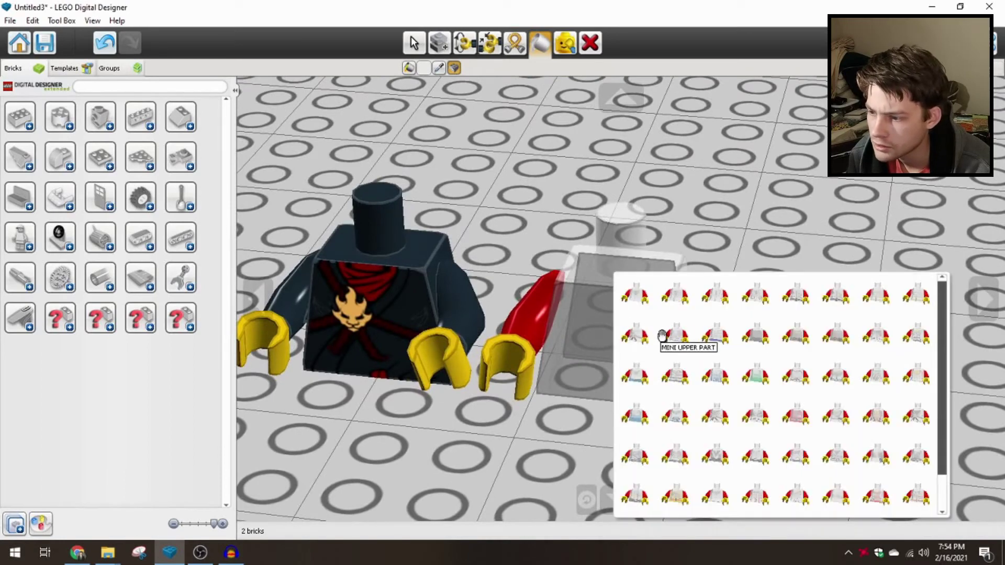
left_click(715, 375)
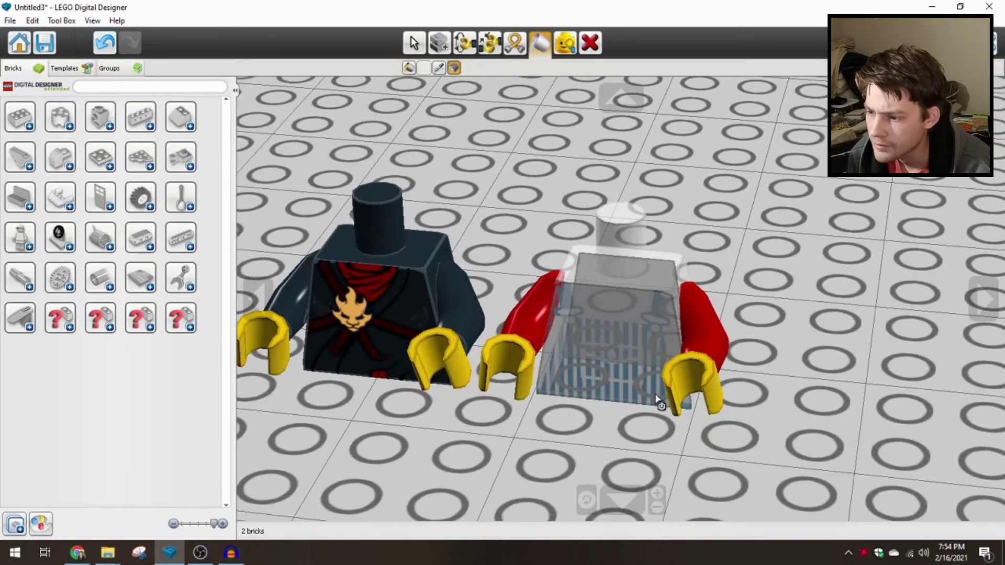
right_click_drag(657, 400, 594, 415)
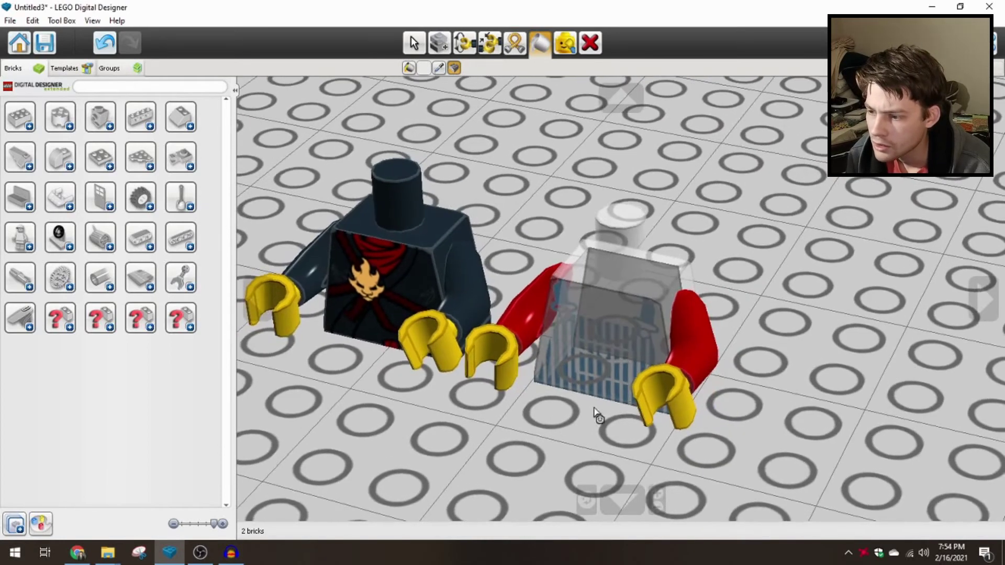
Review the solid, transparent, metallic and legacy colours in the brick colour filter and compare the two torsos
left_click(46, 524)
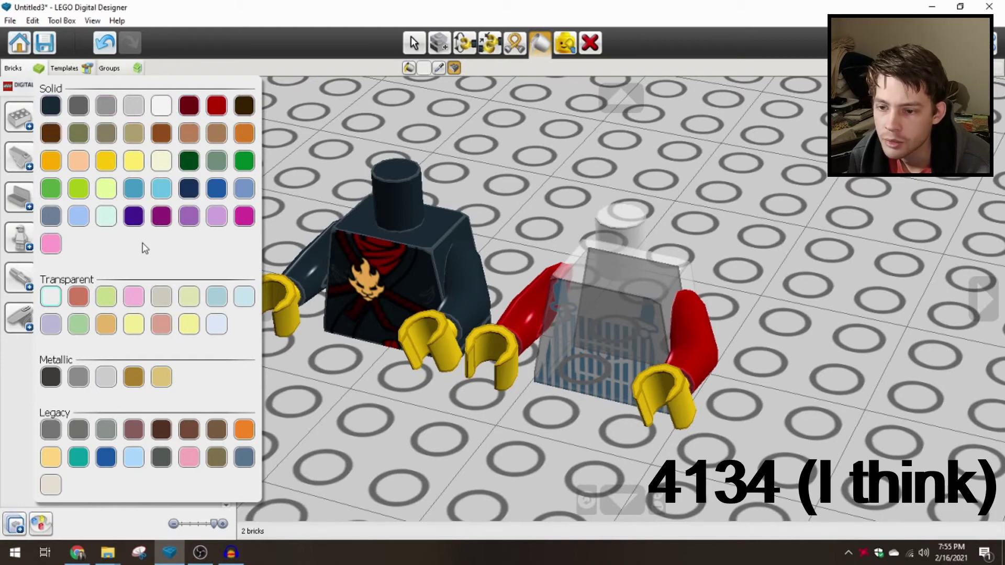
scroll(381, 293, "down", 2)
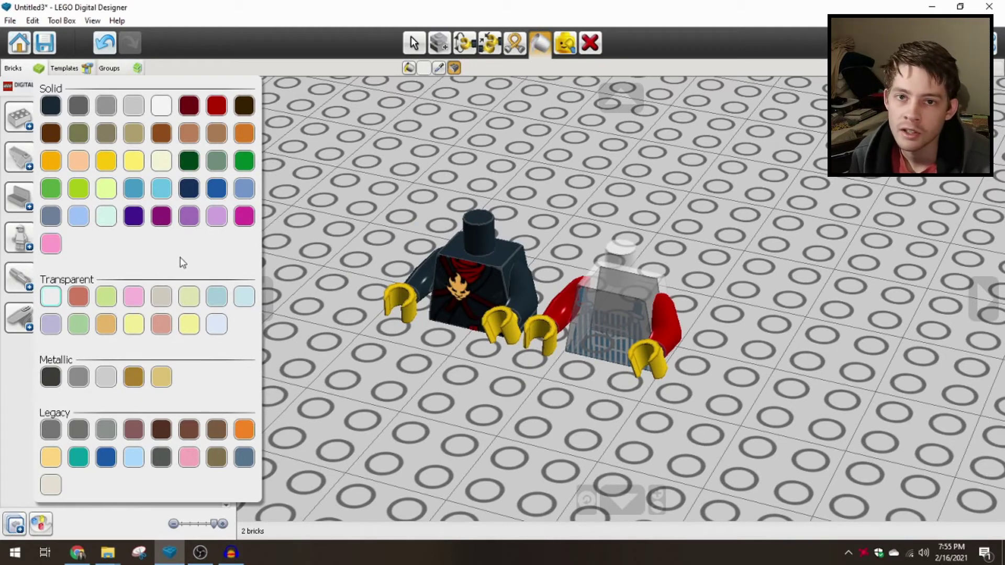
scroll(284, 281, "up", 3)
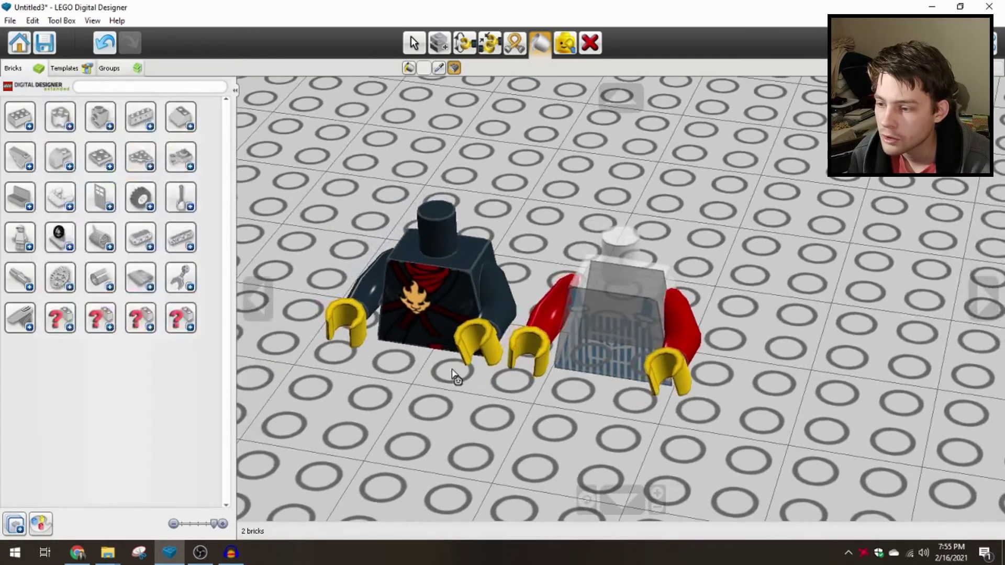
right_click_drag(464, 385, 455, 314)
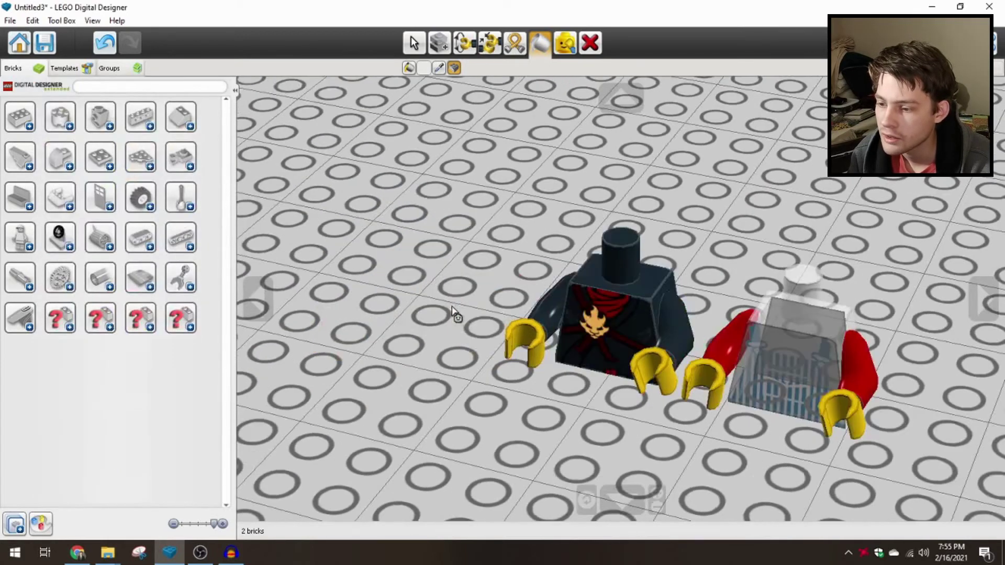
scroll(680, 405, "down", 3)
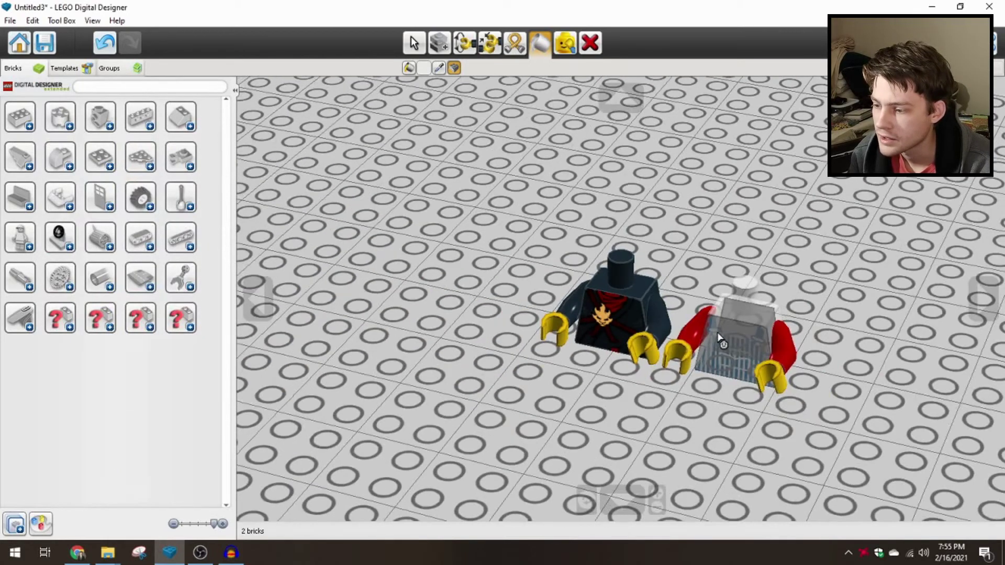
right_click_drag(722, 342, 567, 385)
scroll(607, 352, "up", 3)
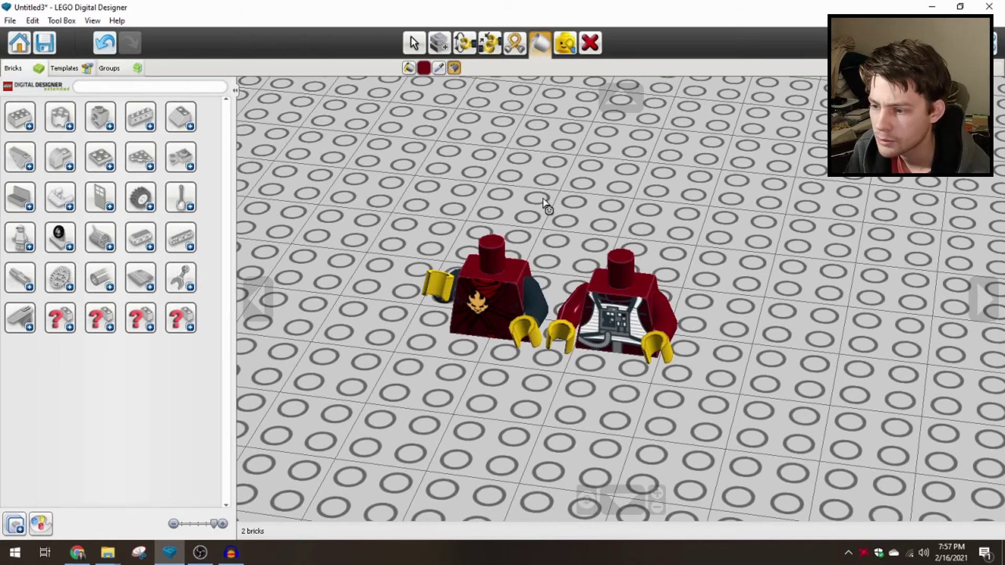
scroll(563, 272, "up", 2)
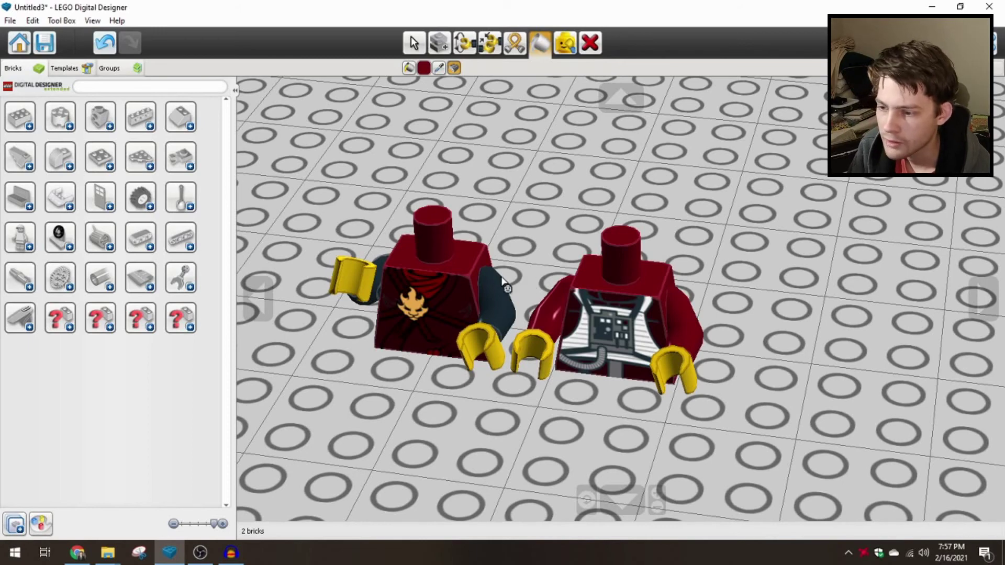
right_click_drag(442, 232, 575, 269)
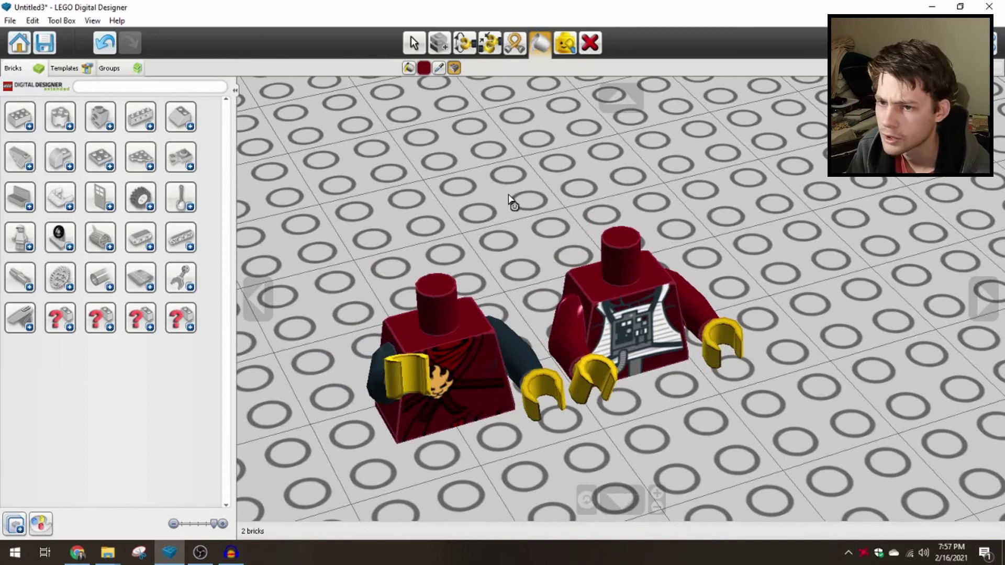
Open the program's About information, check the software version, brick version and credits, and close it
left_click(117, 20)
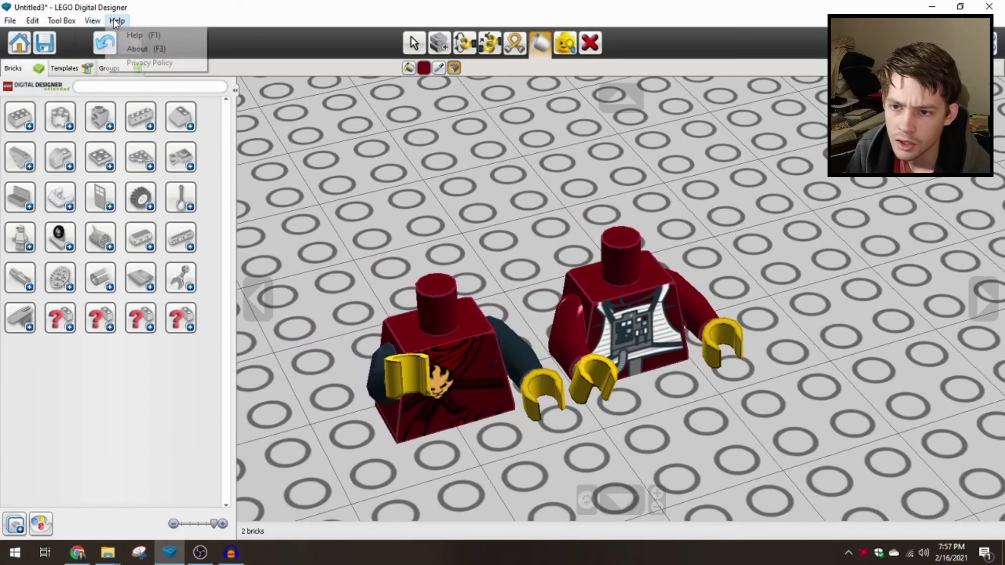
left_click(134, 48)
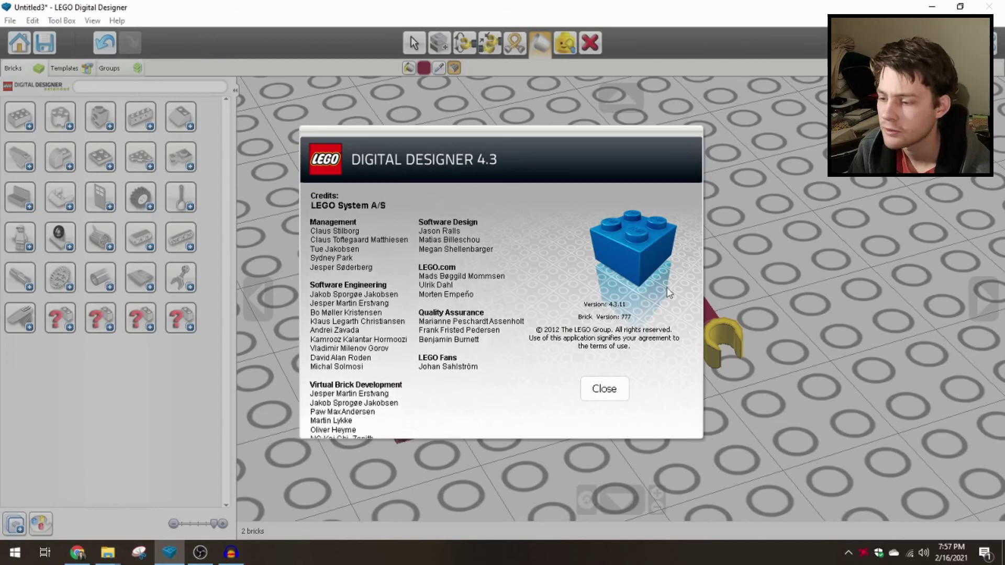
left_click(605, 390)
right_click_drag(619, 382, 570, 419)
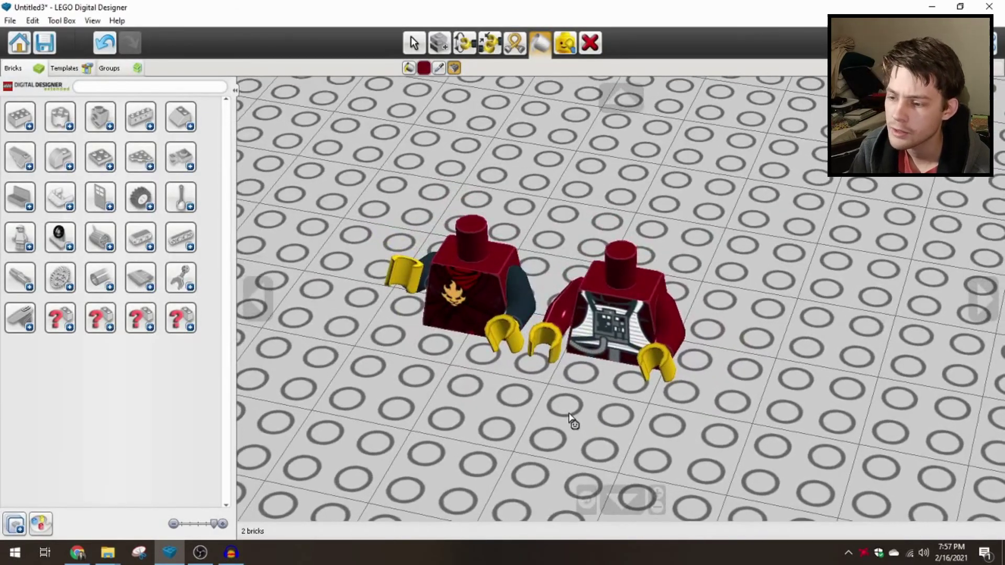